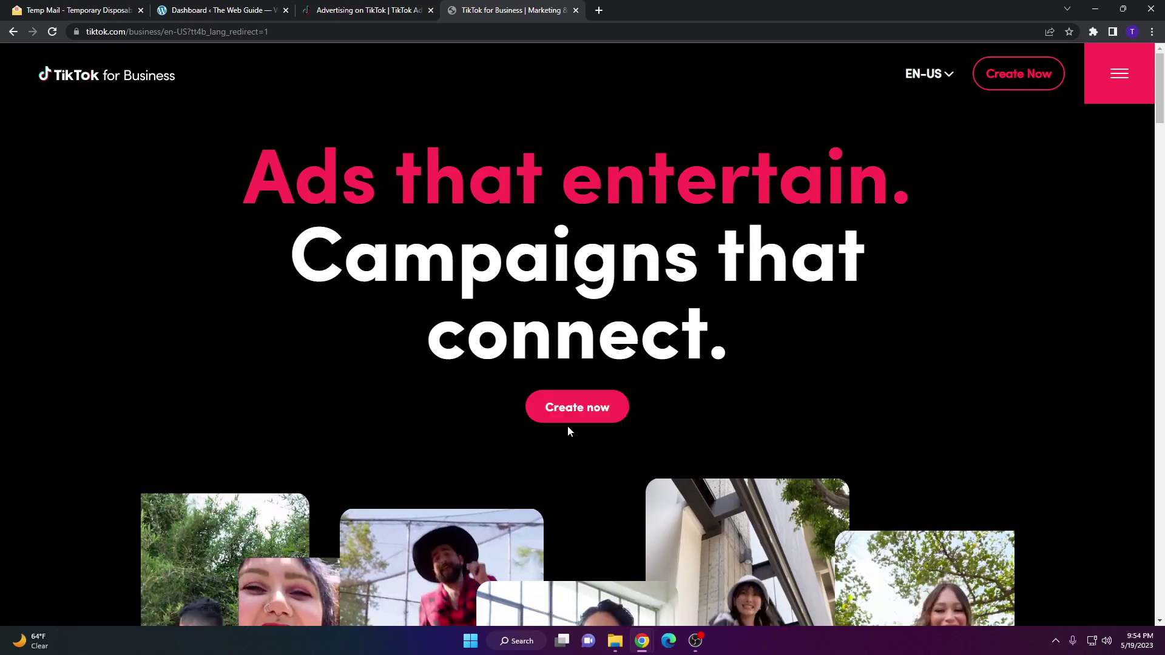
- Switch to the 'Advertising on TikTok' tab showing the Ads Manager dashboard
{"action": "left_click", "coordinate": [389, 13]}
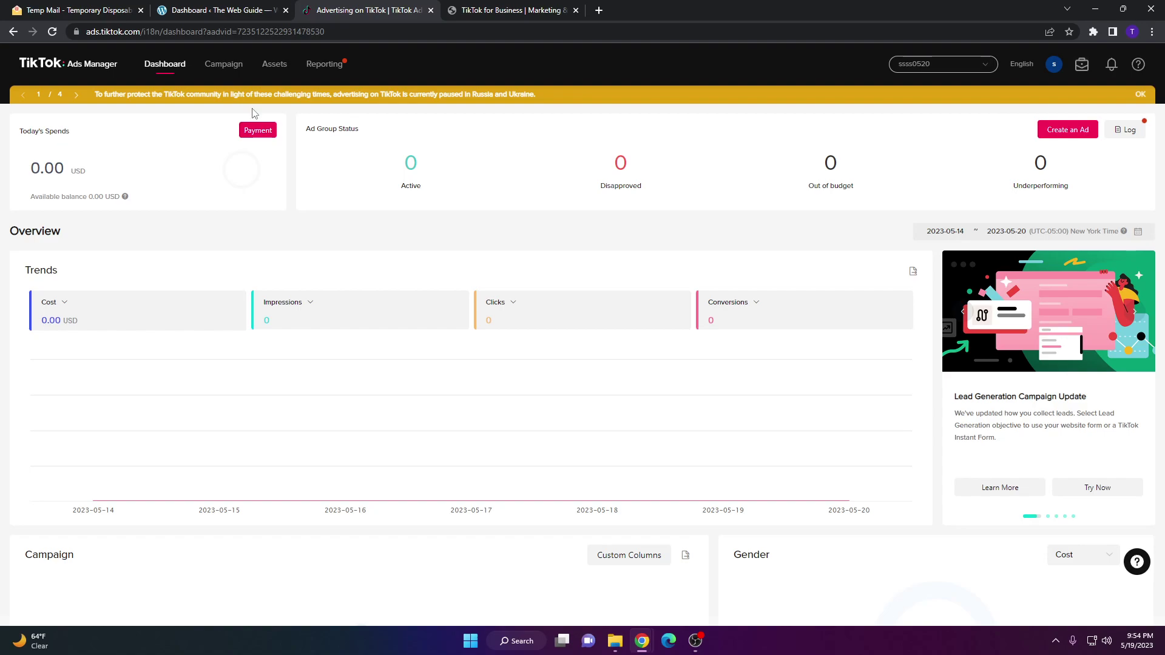
- Go to Assets > Events and manage the Web Events
{"action": "mouse_move", "coordinate": [278, 67]}
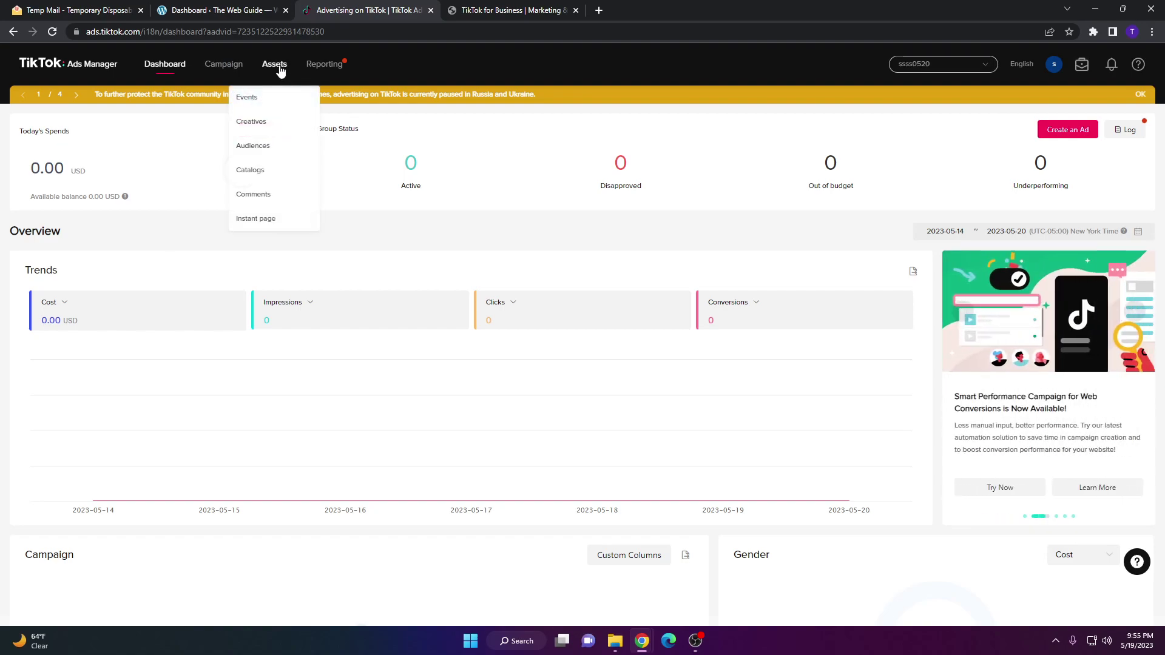
{"action": "left_click", "coordinate": [250, 99]}
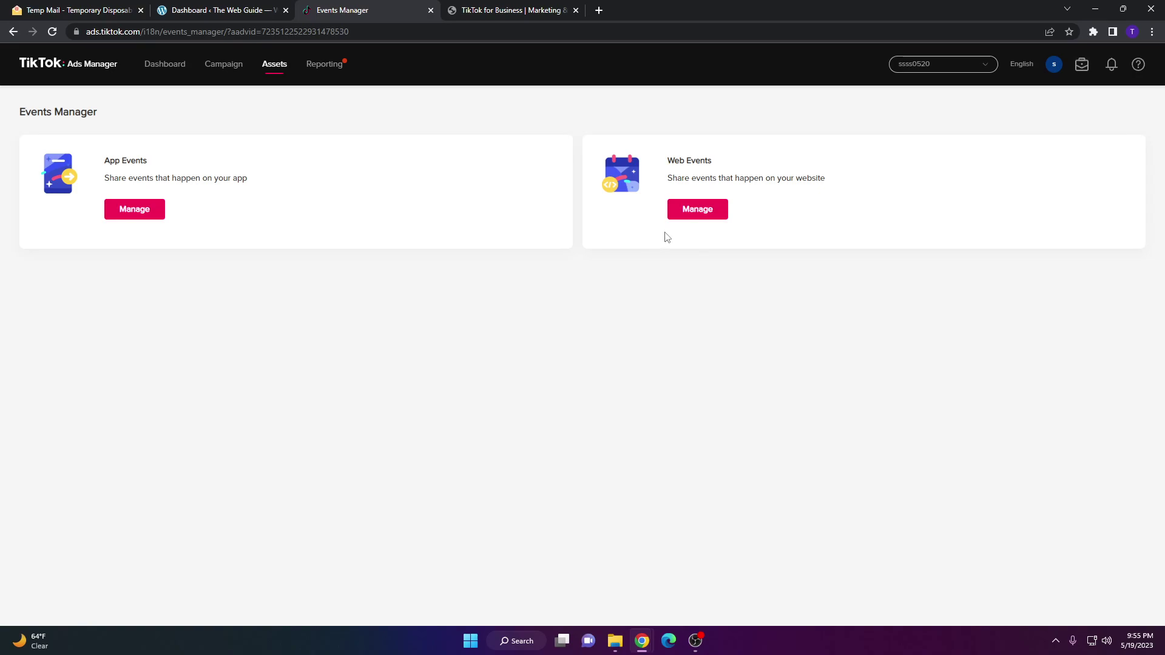
{"action": "left_click", "coordinate": [705, 211]}
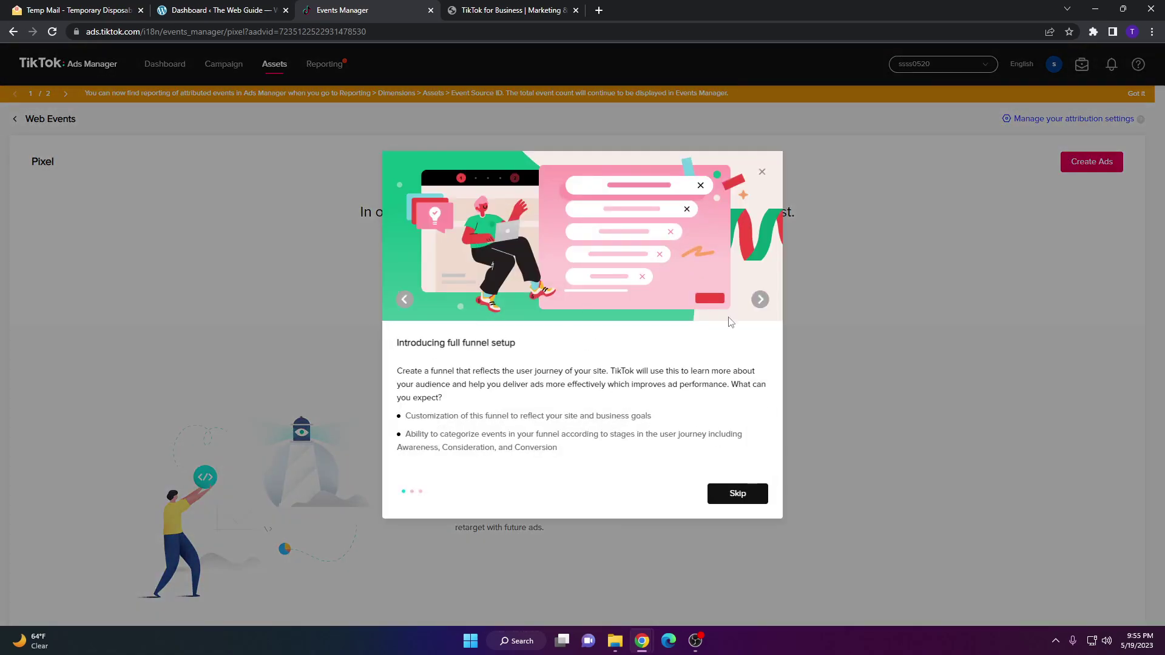
- Skip the funnel introduction slides and start creating a new pixel
{"action": "left_click", "coordinate": [760, 299]}
{"action": "left_click", "coordinate": [760, 299]}
{"action": "left_click", "coordinate": [737, 494]}
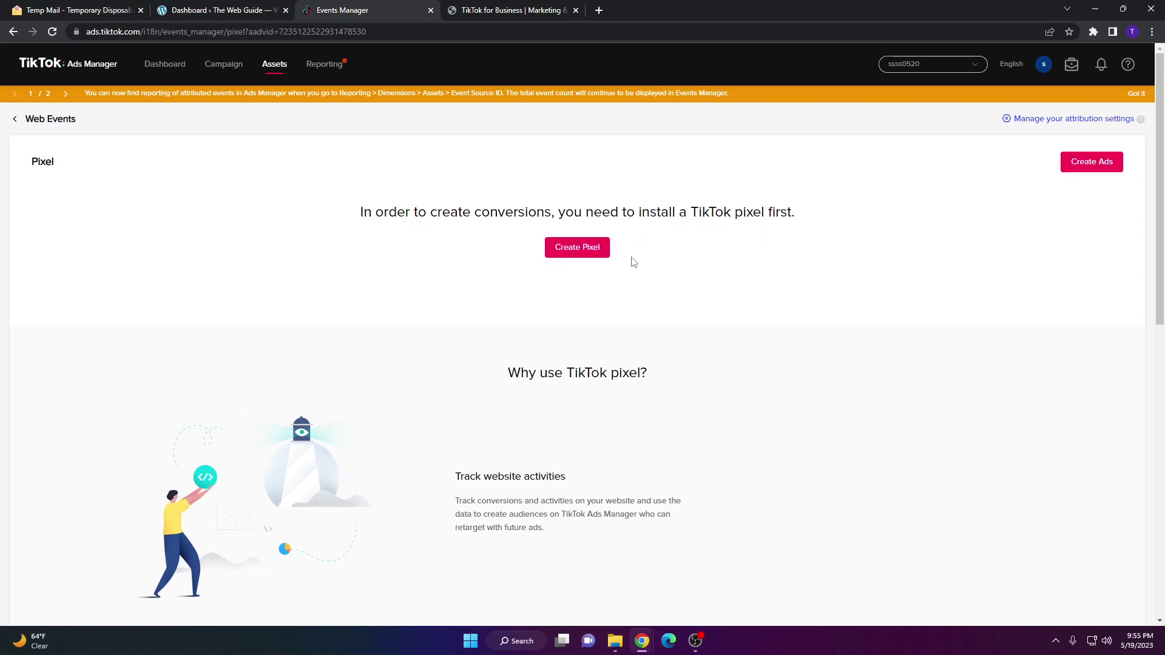
{"action": "left_click", "coordinate": [575, 254]}
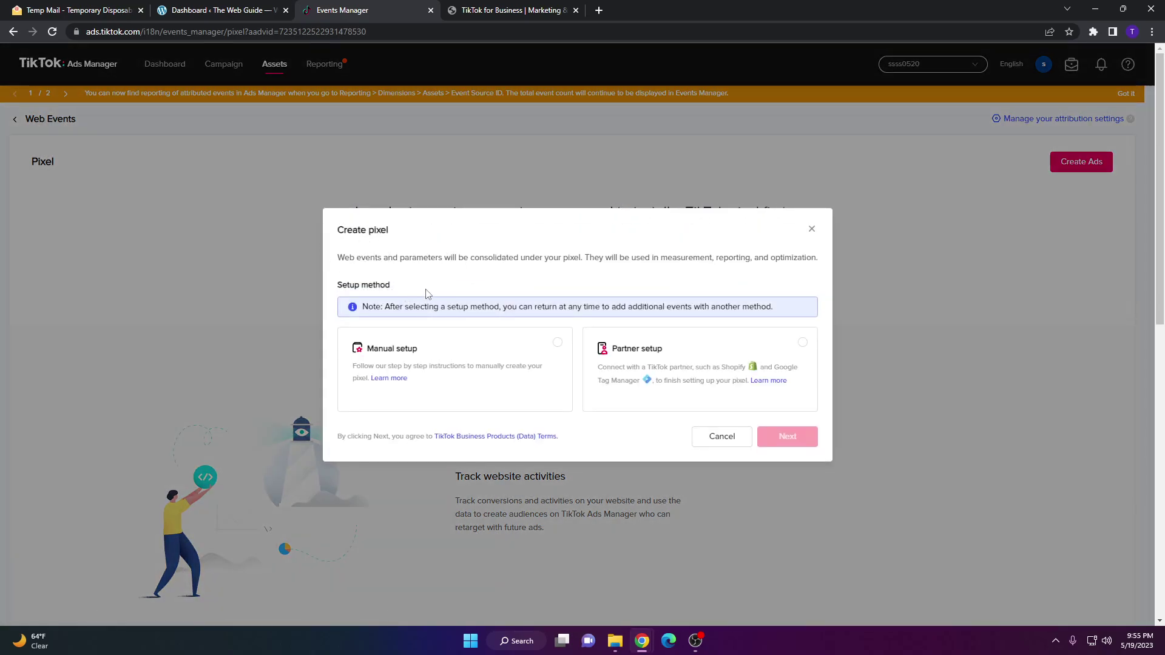
- Create a pixel named 'twg' using Manual setup
{"action": "left_click", "coordinate": [559, 344]}
{"action": "left_click", "coordinate": [793, 437]}
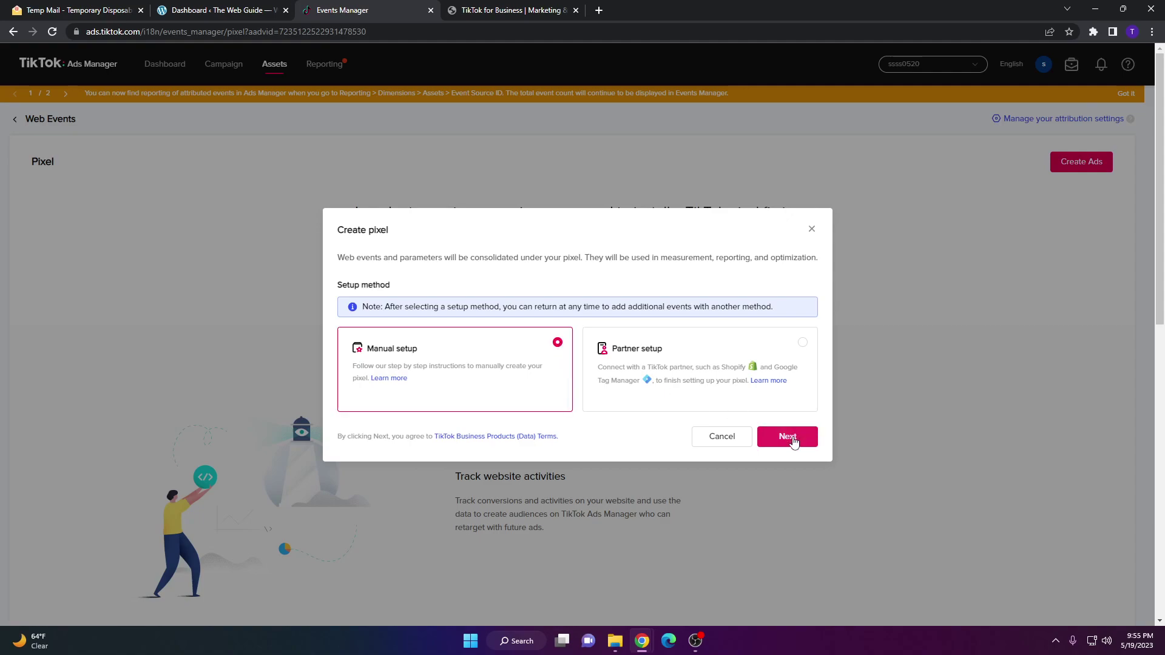
{"action": "left_click", "coordinate": [526, 380]}
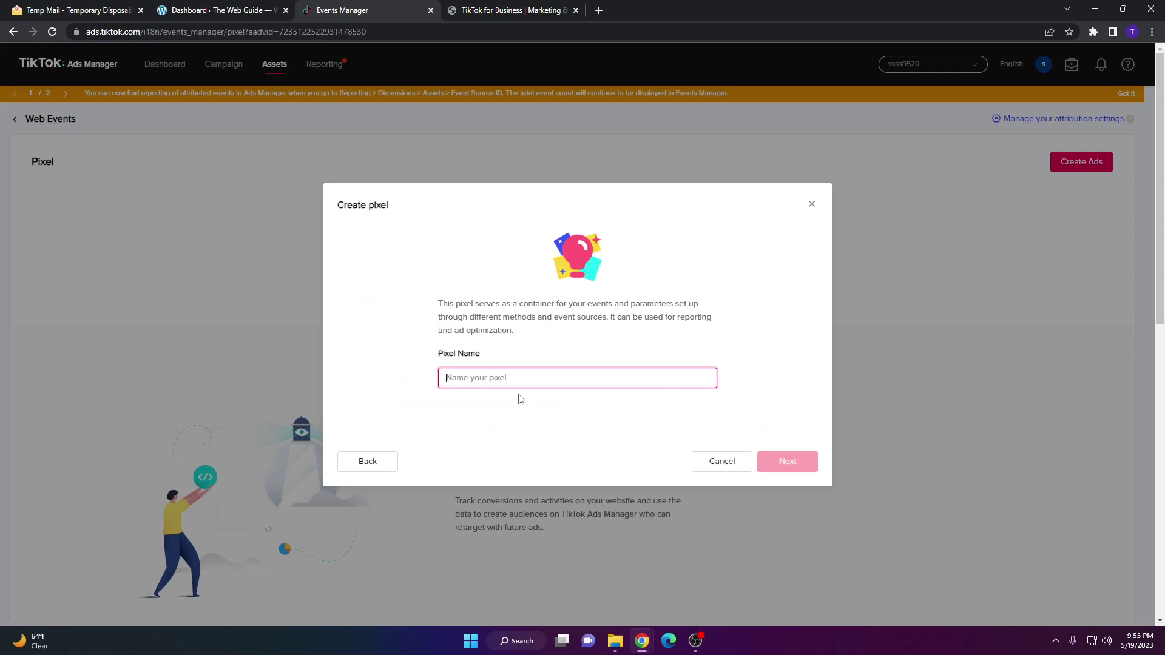
{"action": "type", "text": "twg"}
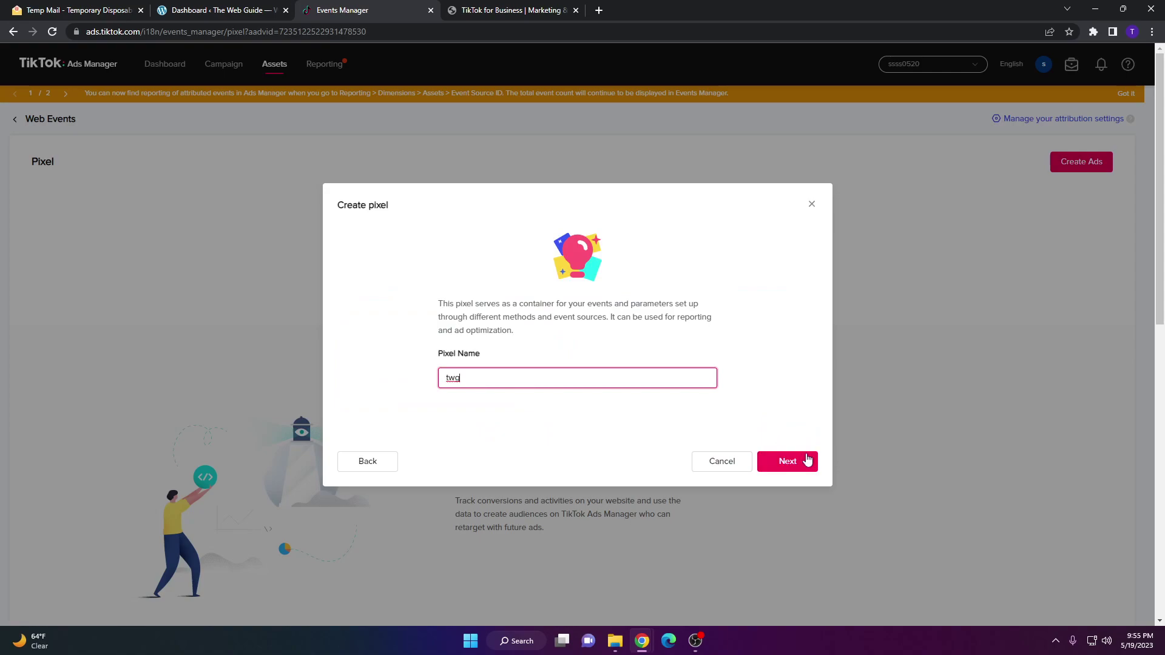
{"action": "left_click", "coordinate": [806, 465]}
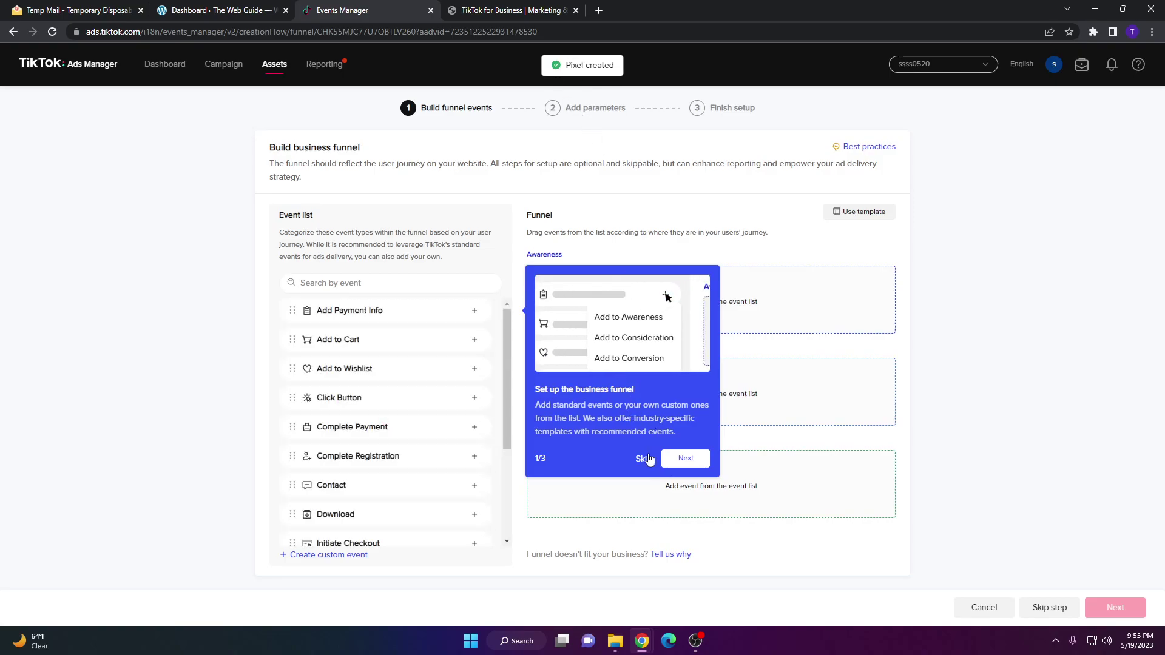
- Add Click Button to Awareness, Complete Payment to Consideration, and Complete Registration to Conversion
{"action": "left_click", "coordinate": [642, 459]}
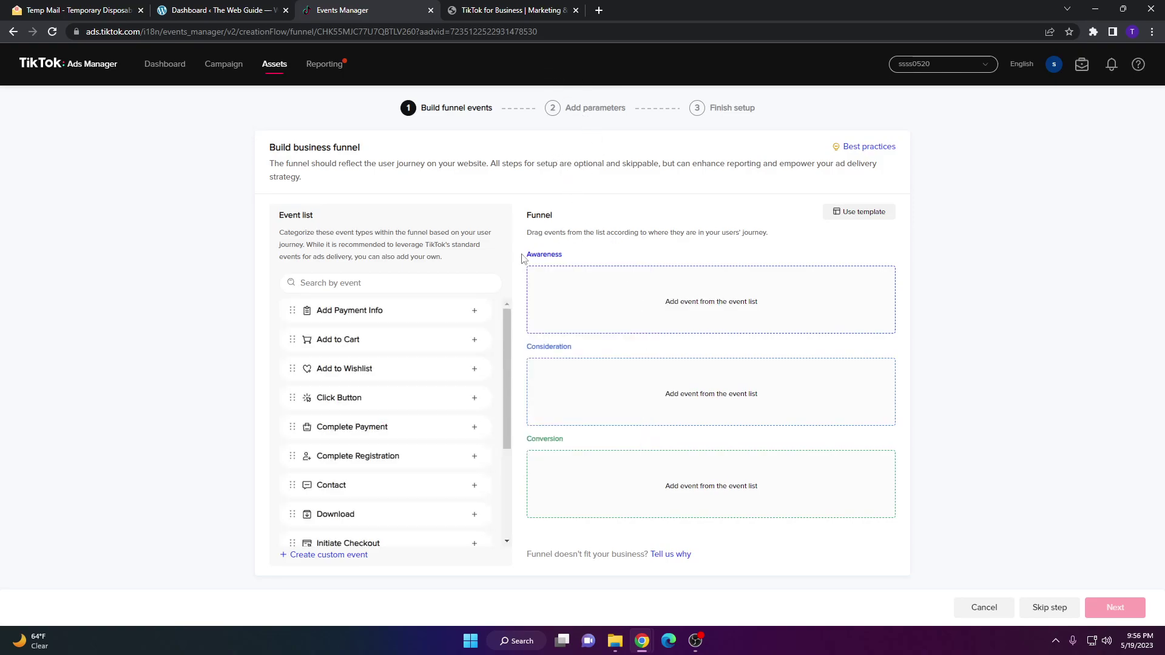
{"action": "scroll", "coordinate": [424, 399], "scroll_direction": "down", "scroll_amount": 3}
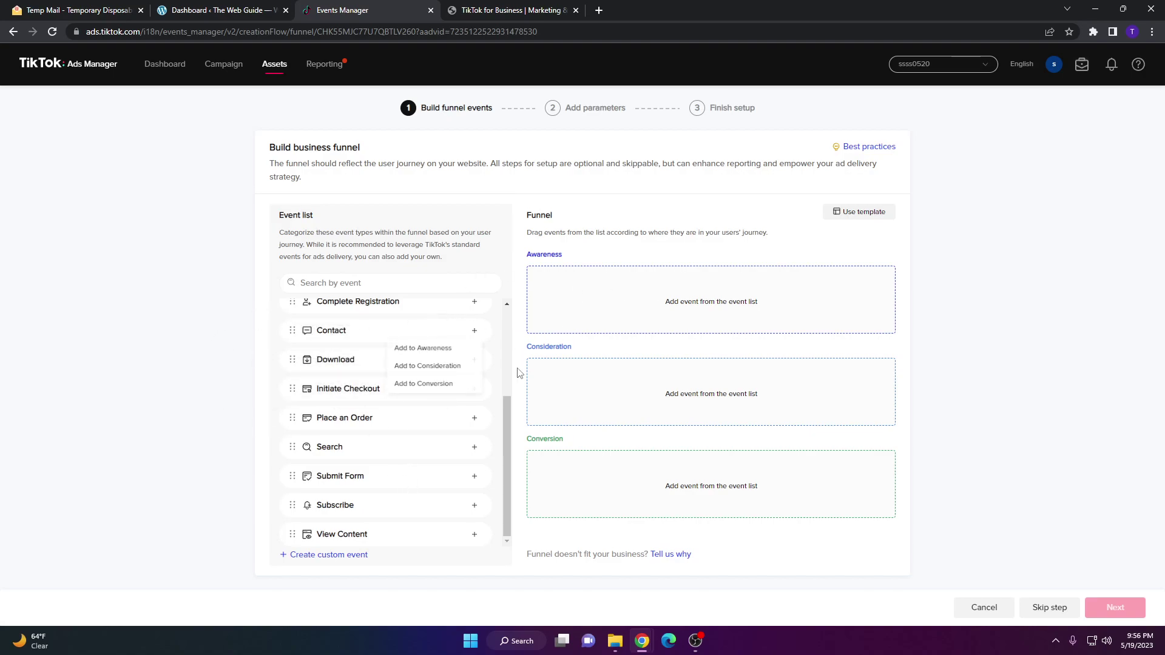
{"action": "scroll", "coordinate": [340, 355], "scroll_direction": "up", "scroll_amount": 2}
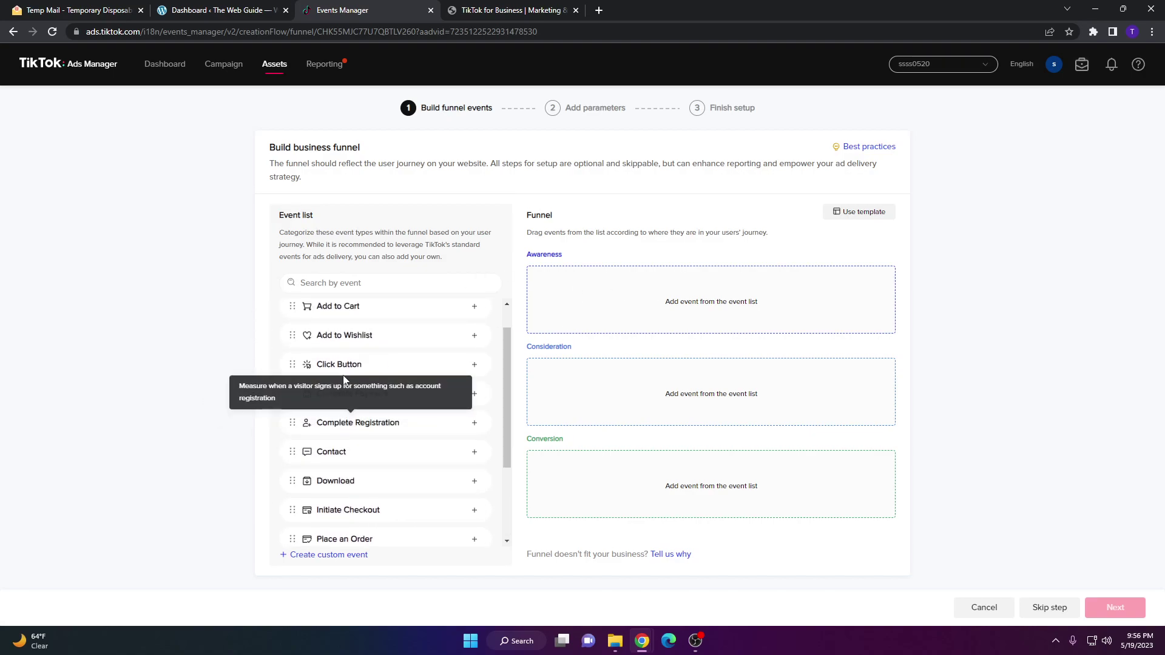
{"action": "mouse_move", "coordinate": [474, 366]}
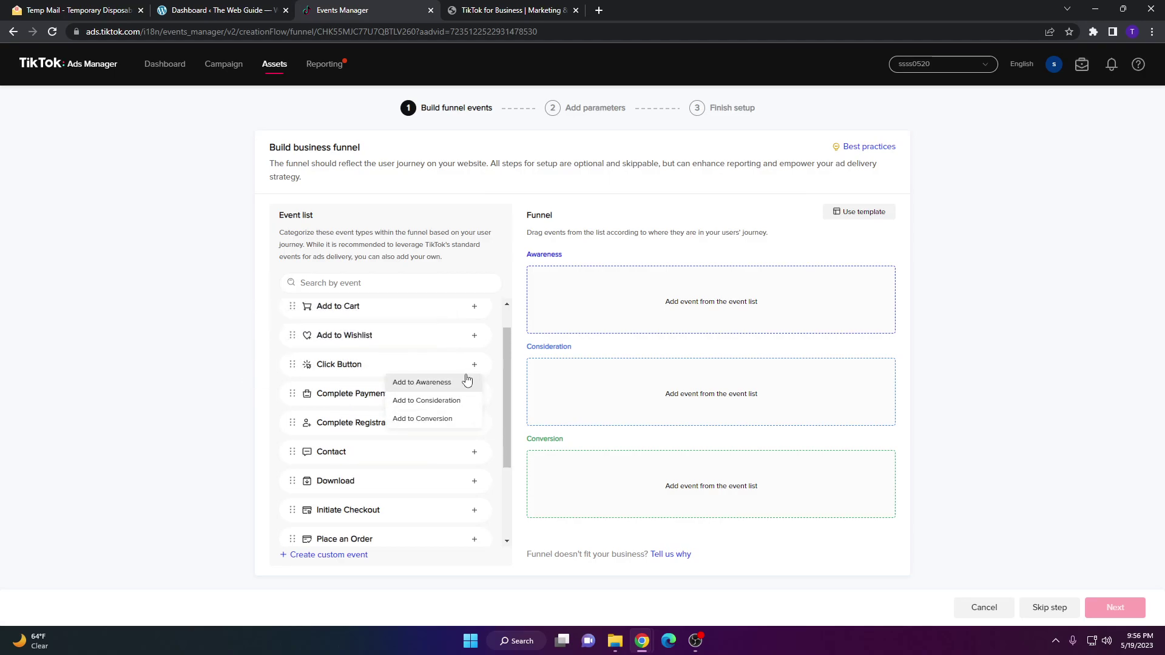
{"action": "left_click", "coordinate": [423, 383]}
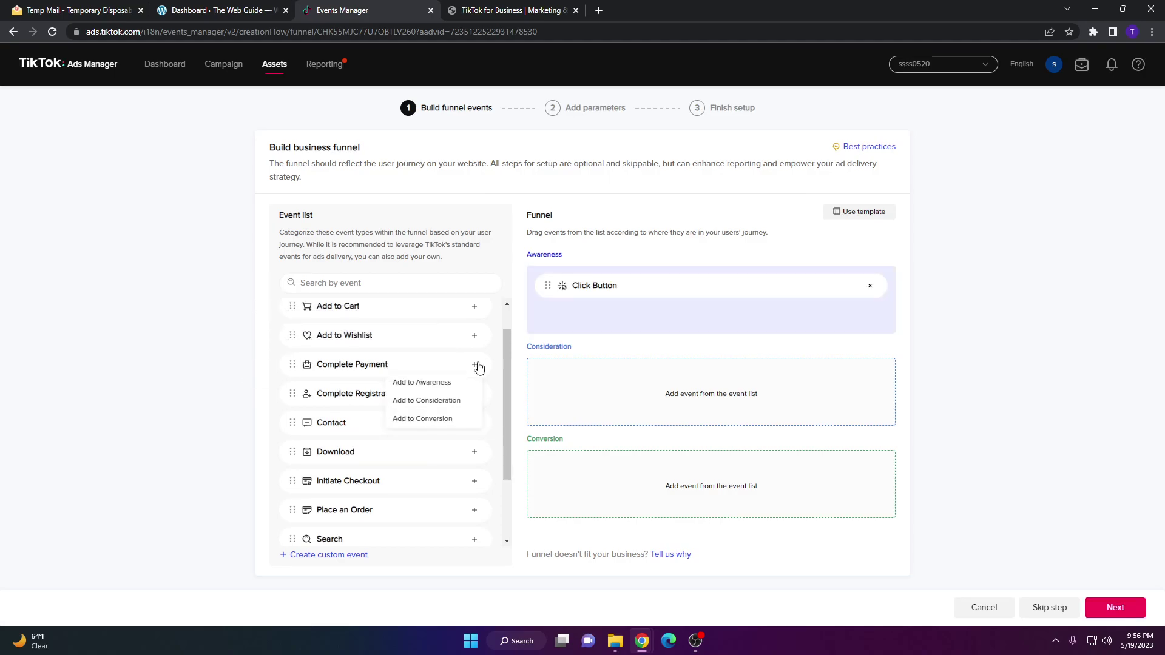
{"action": "left_click", "coordinate": [443, 400]}
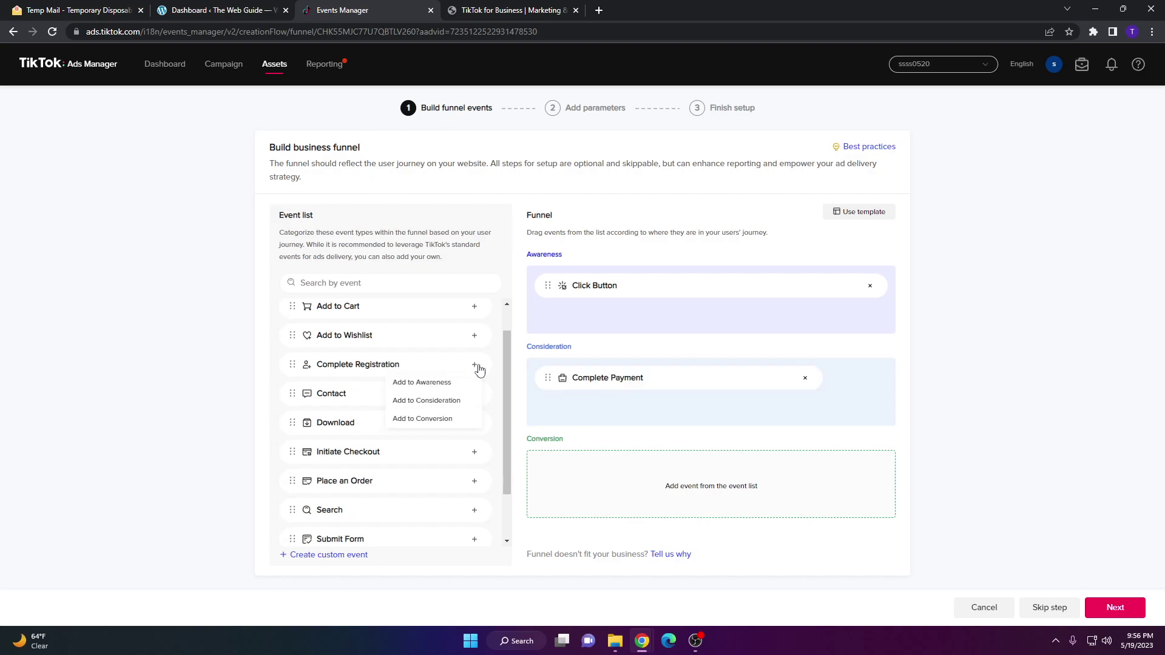
{"action": "left_click", "coordinate": [438, 418]}
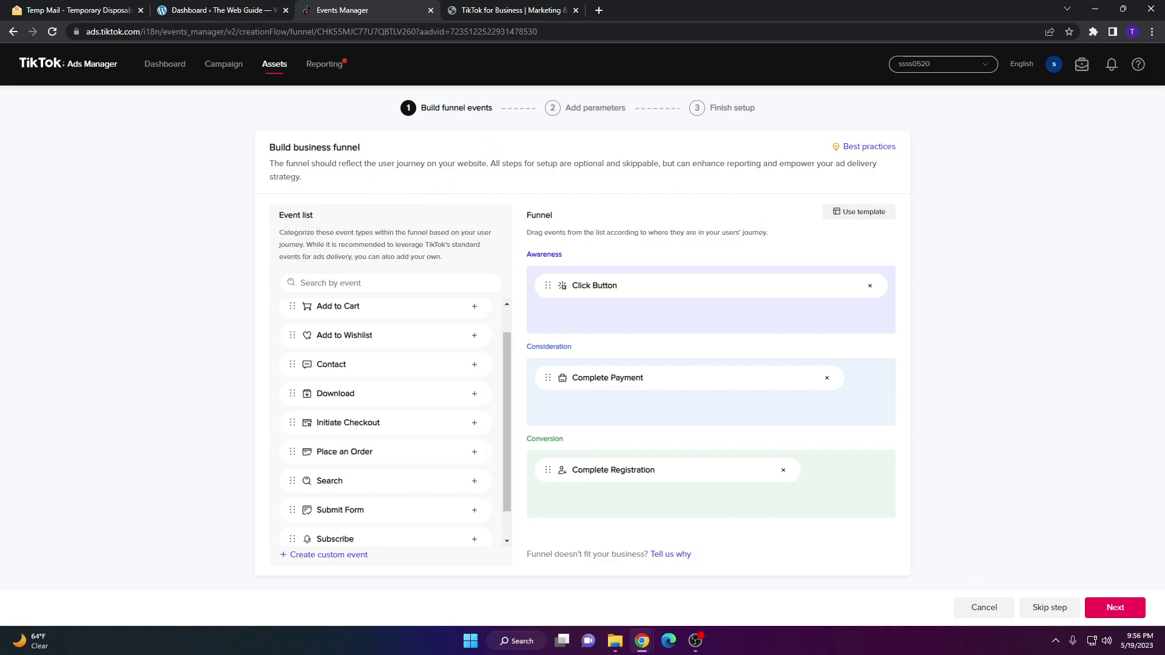
{"action": "left_click", "coordinate": [1114, 609]}
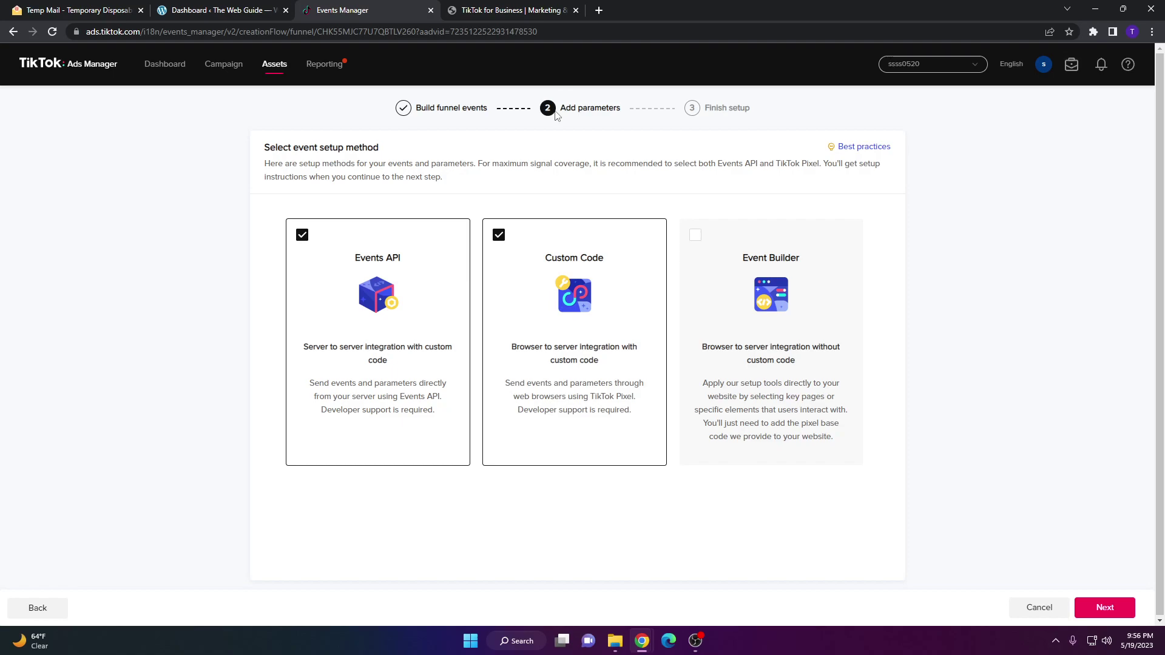
- Untick Events API to keep only Custom Code, and skip event parameter selection
{"action": "left_click", "coordinate": [306, 245]}
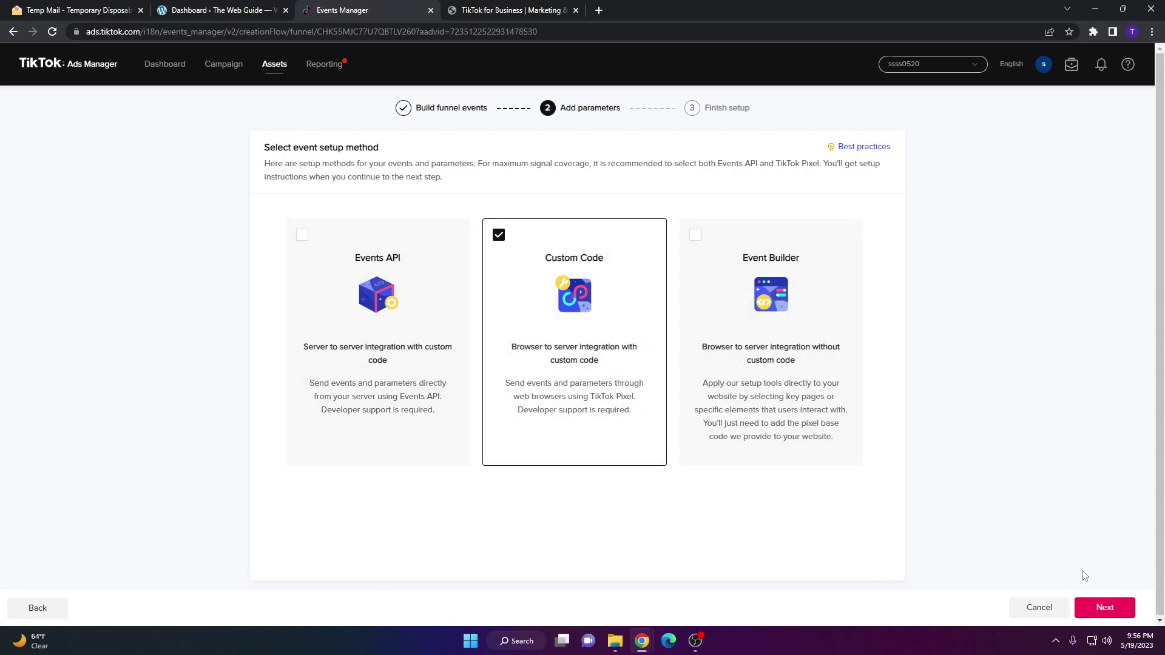
{"action": "left_click", "coordinate": [1108, 610]}
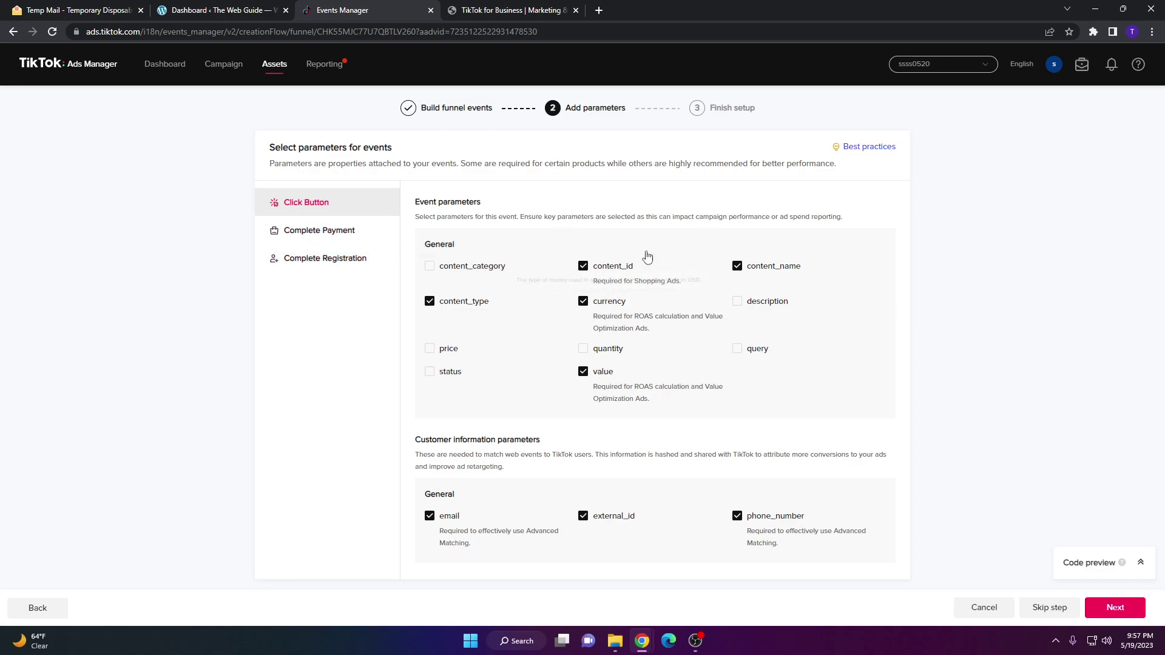
{"action": "left_click", "coordinate": [1050, 609]}
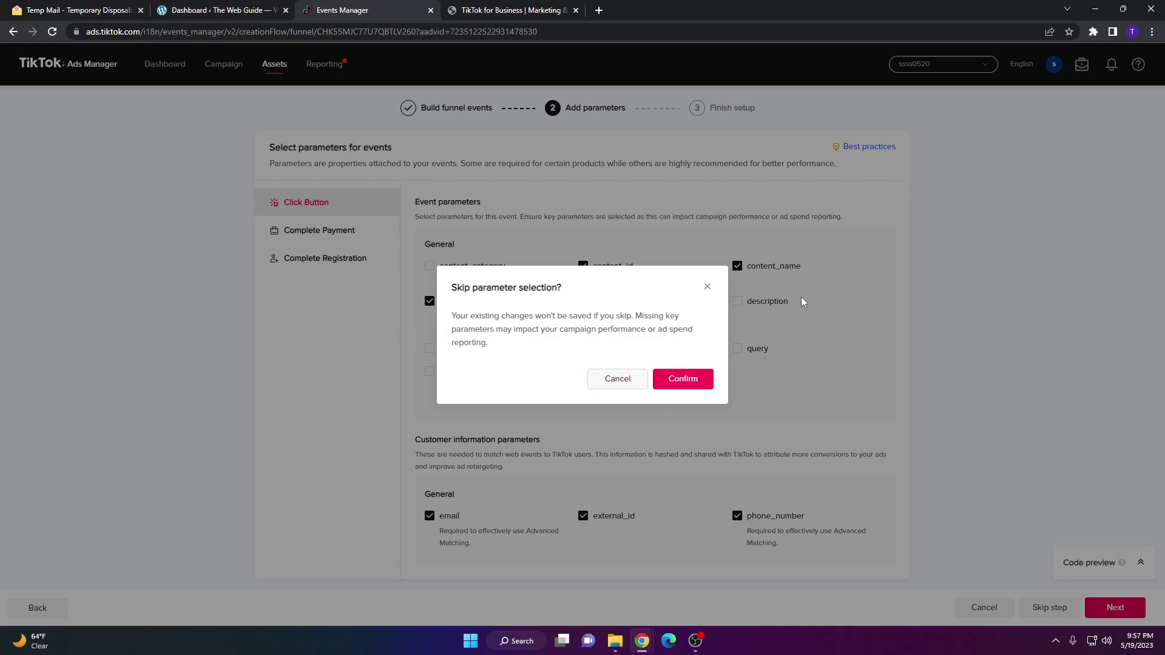
{"action": "left_click", "coordinate": [683, 383]}
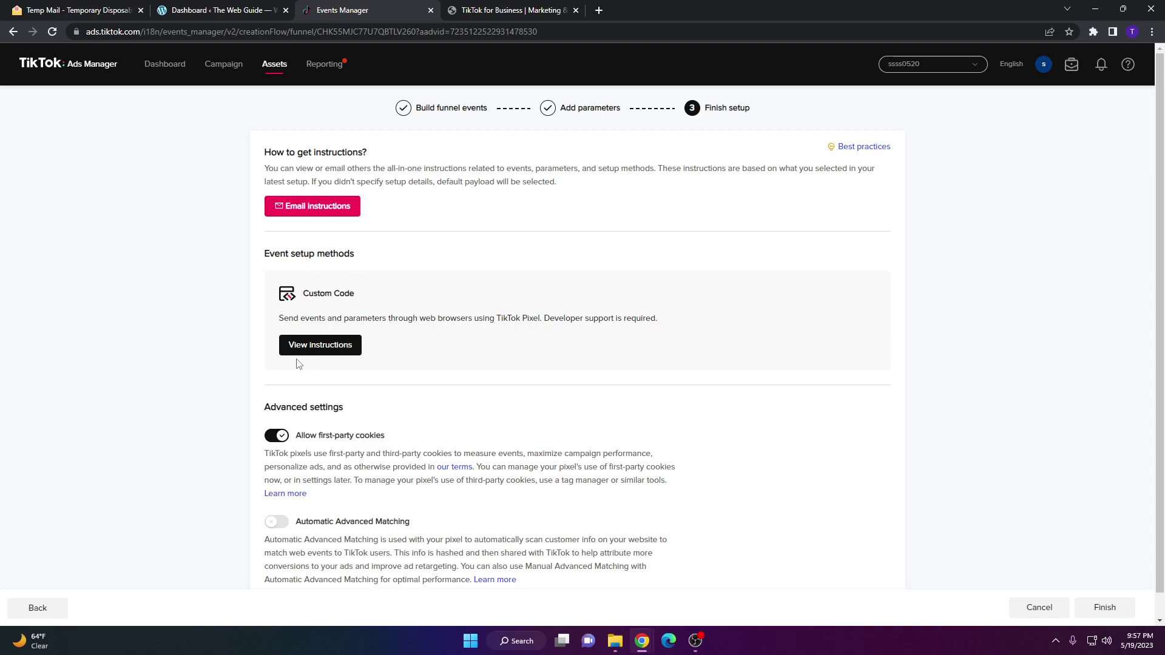
- Copy the pixel base code from the Custom Code instructions and go to WordPress
{"action": "left_click", "coordinate": [332, 352]}
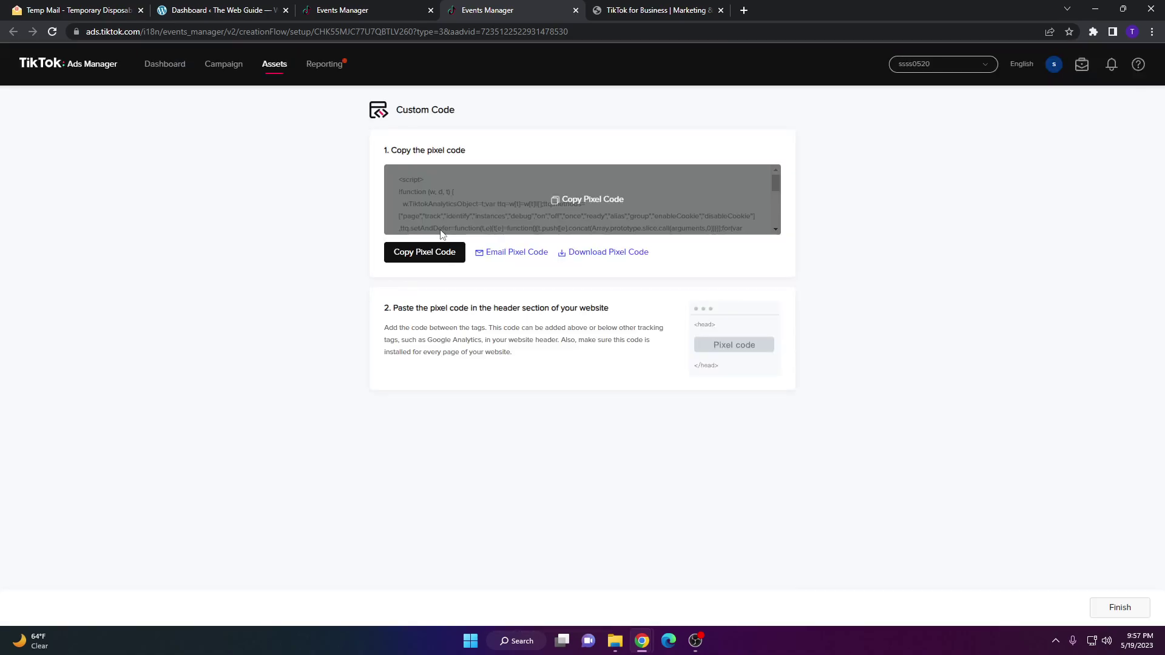
{"action": "scroll", "coordinate": [442, 210], "scroll_direction": "down", "scroll_amount": 1}
{"action": "scroll", "coordinate": [444, 212], "scroll_direction": "down", "scroll_amount": 5}
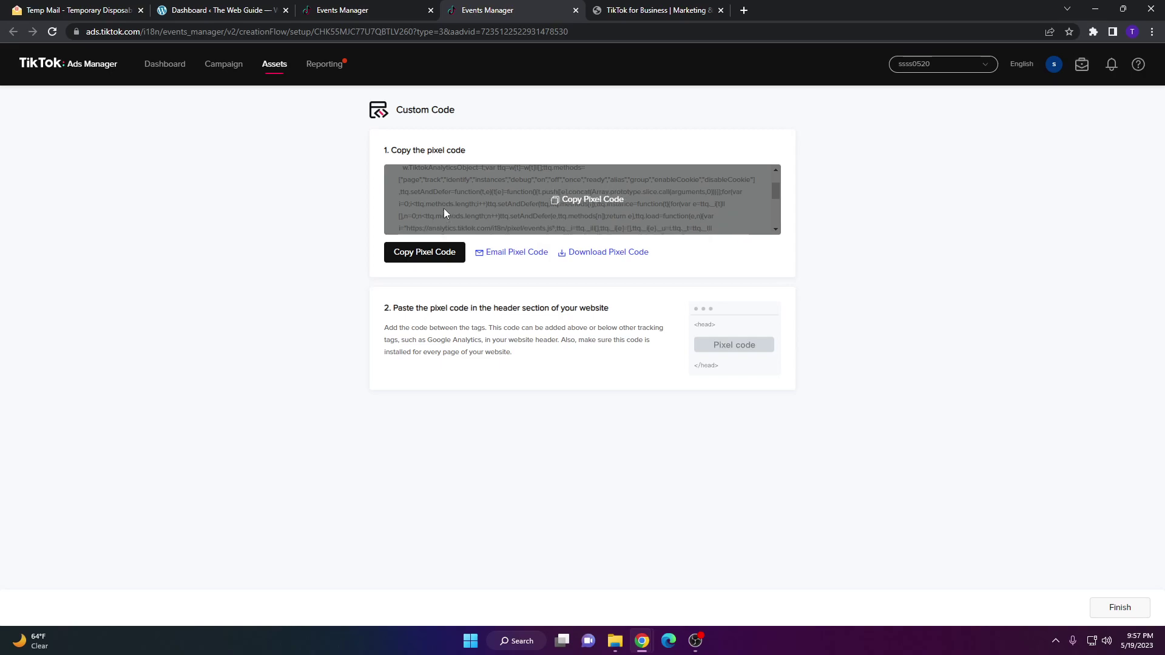
{"action": "scroll", "coordinate": [453, 215], "scroll_direction": "up", "scroll_amount": 6}
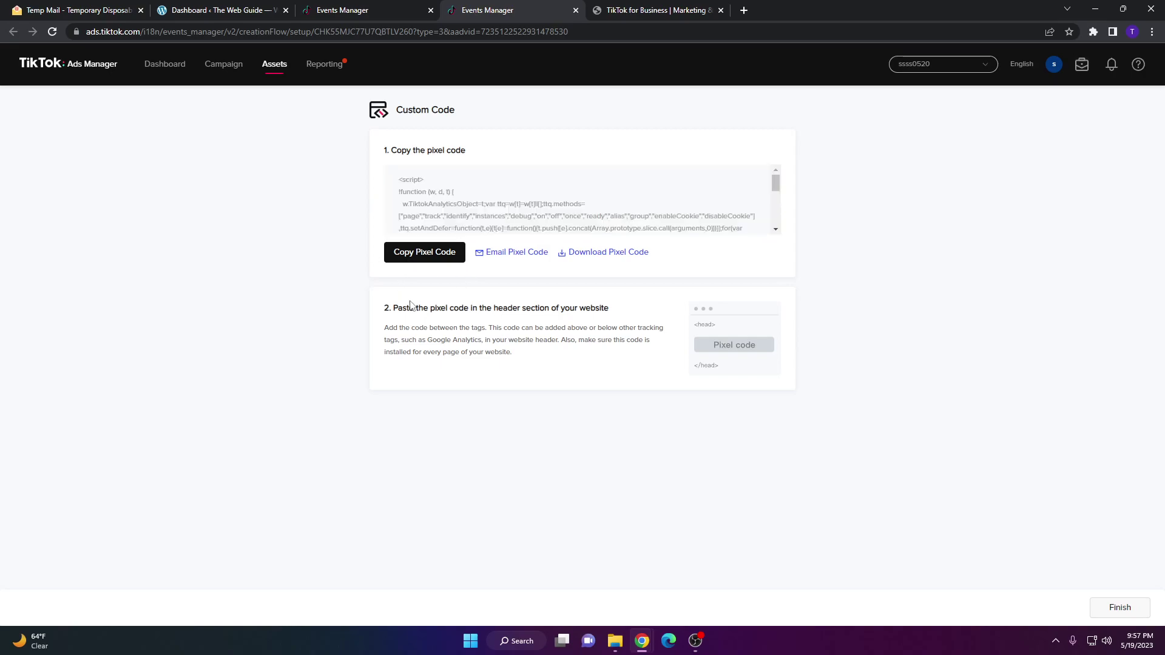
{"action": "left_click", "coordinate": [409, 257]}
{"action": "left_click", "coordinate": [237, 7]}
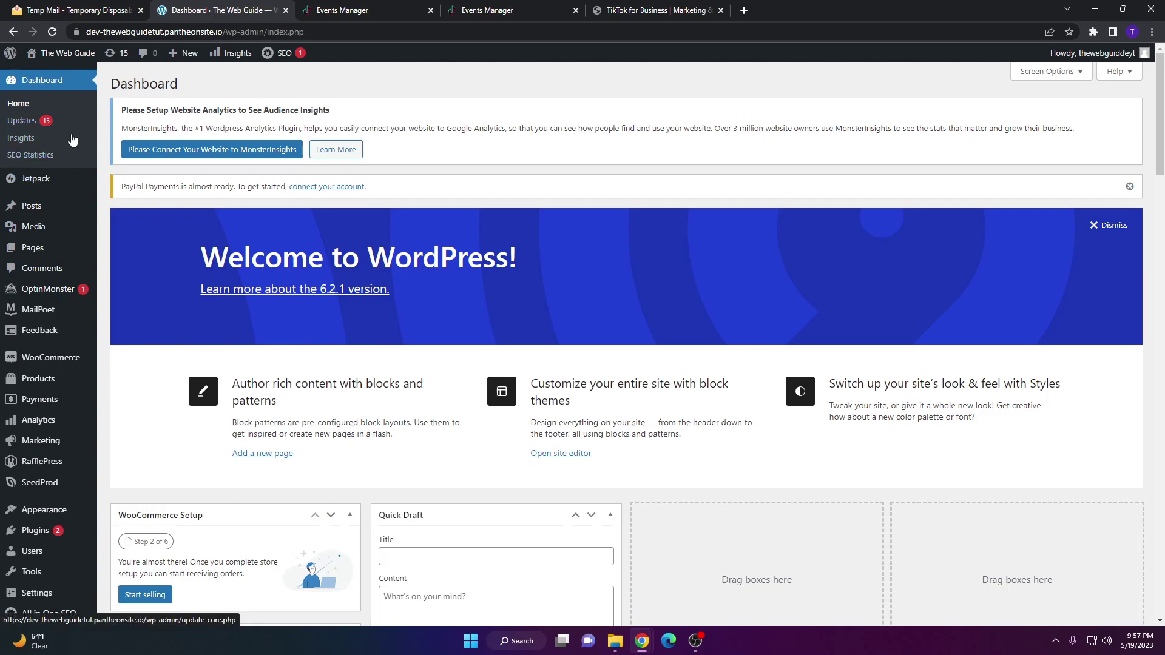
- Search the WordPress plugin directory for 'wpcode' under Plugins > Add New
{"action": "scroll", "coordinate": [65, 300], "scroll_direction": "down", "scroll_amount": 2}
{"action": "mouse_move", "coordinate": [21, 480]}
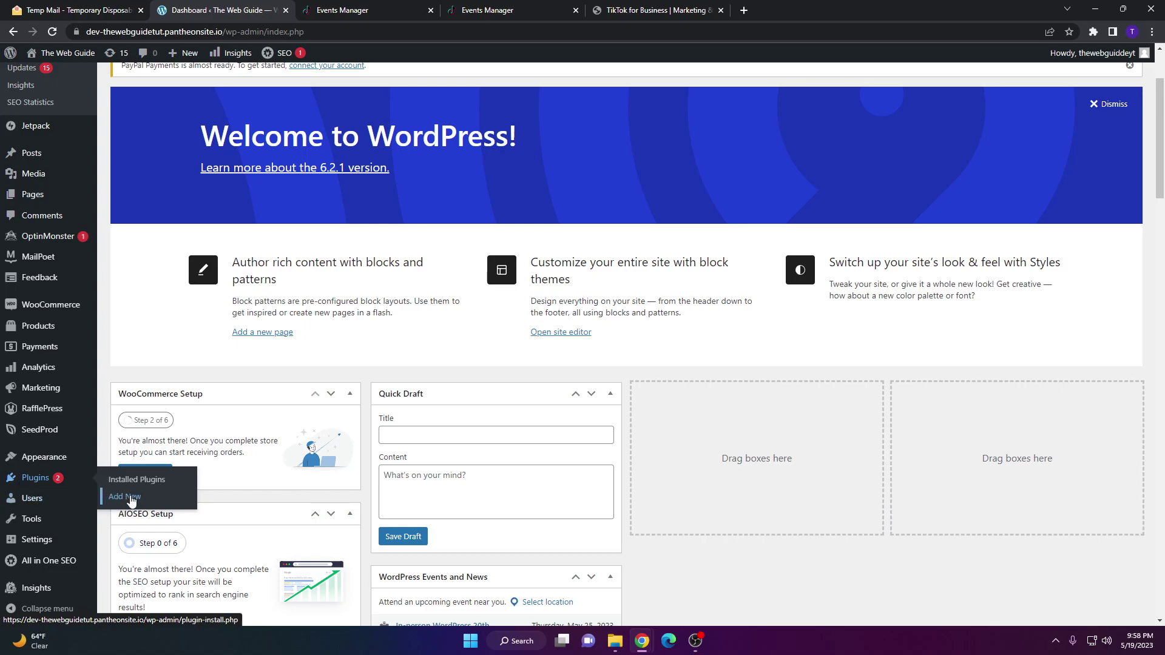
{"action": "left_click", "coordinate": [127, 498]}
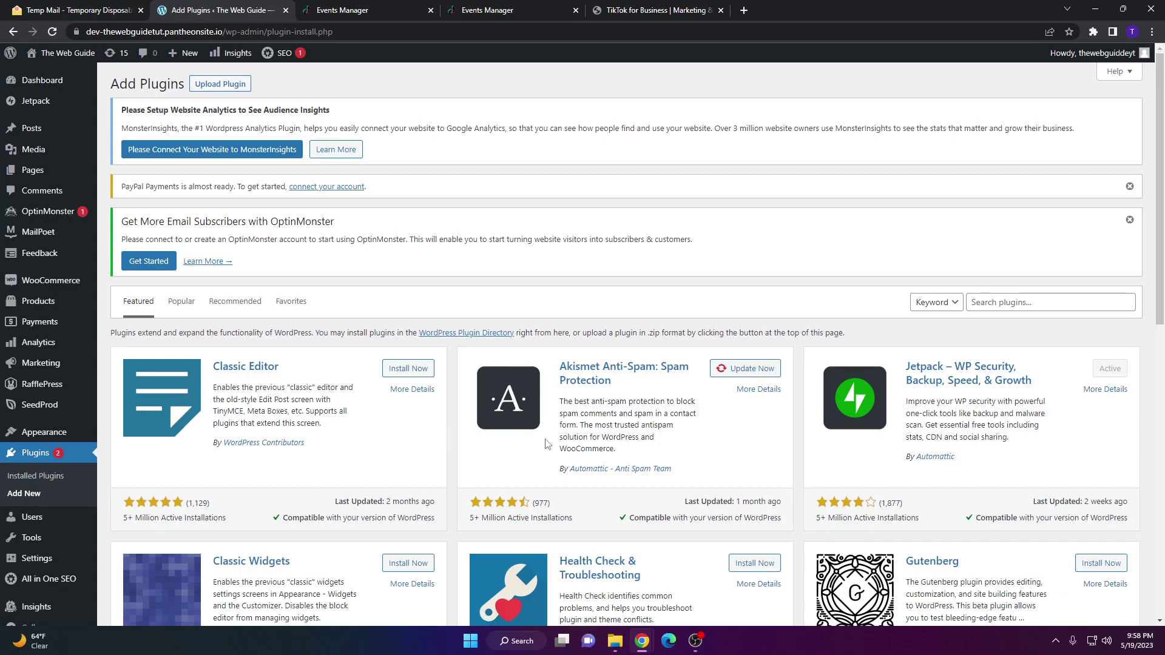
{"action": "left_click", "coordinate": [1065, 298]}
{"action": "type", "text": "wp"}
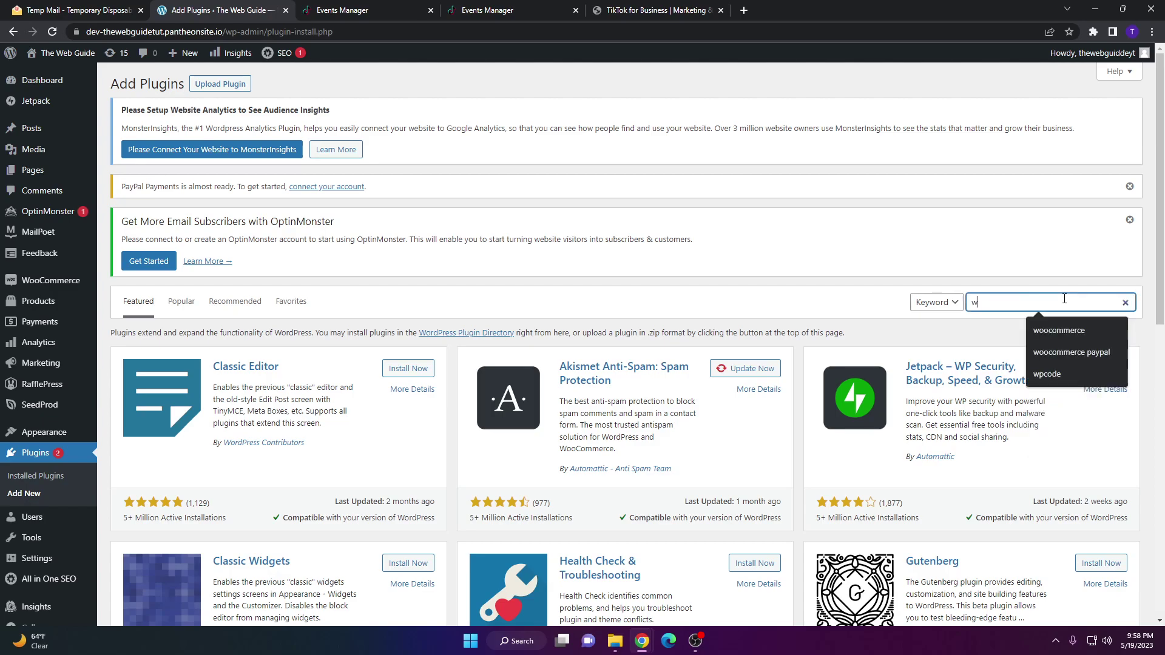
{"action": "type", "text": "code"}
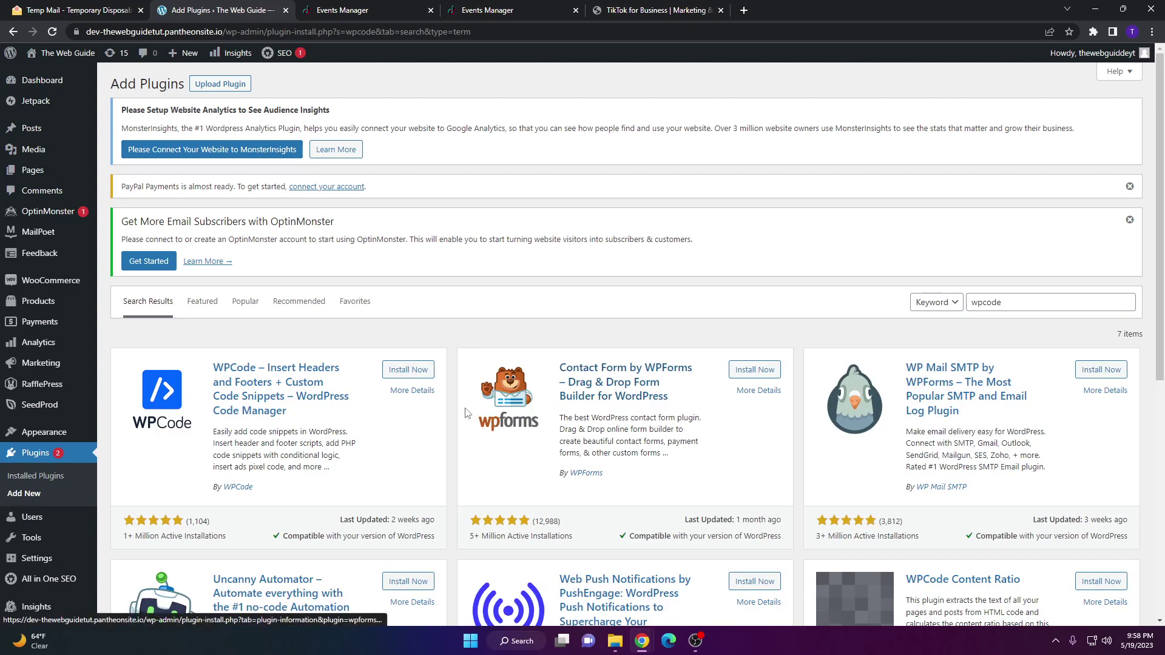
- Install and activate WPCode – Insert Headers and Footers
{"action": "scroll", "coordinate": [281, 376], "scroll_direction": "down", "scroll_amount": 1}
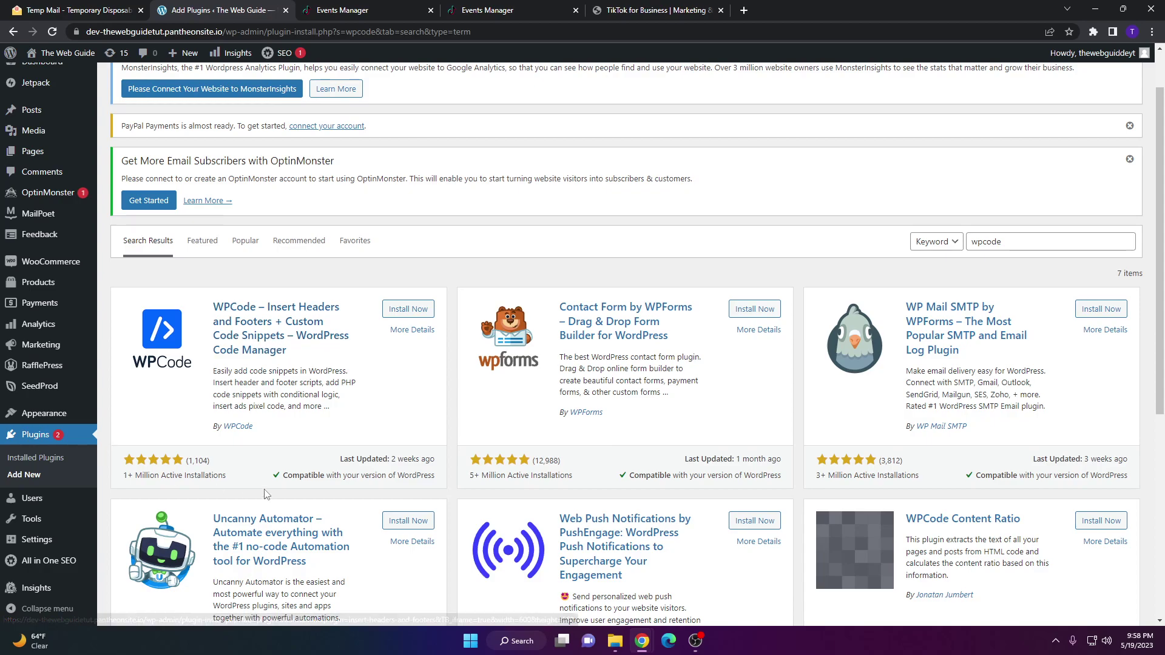
{"action": "scroll", "coordinate": [265, 494], "scroll_direction": "down", "scroll_amount": 1}
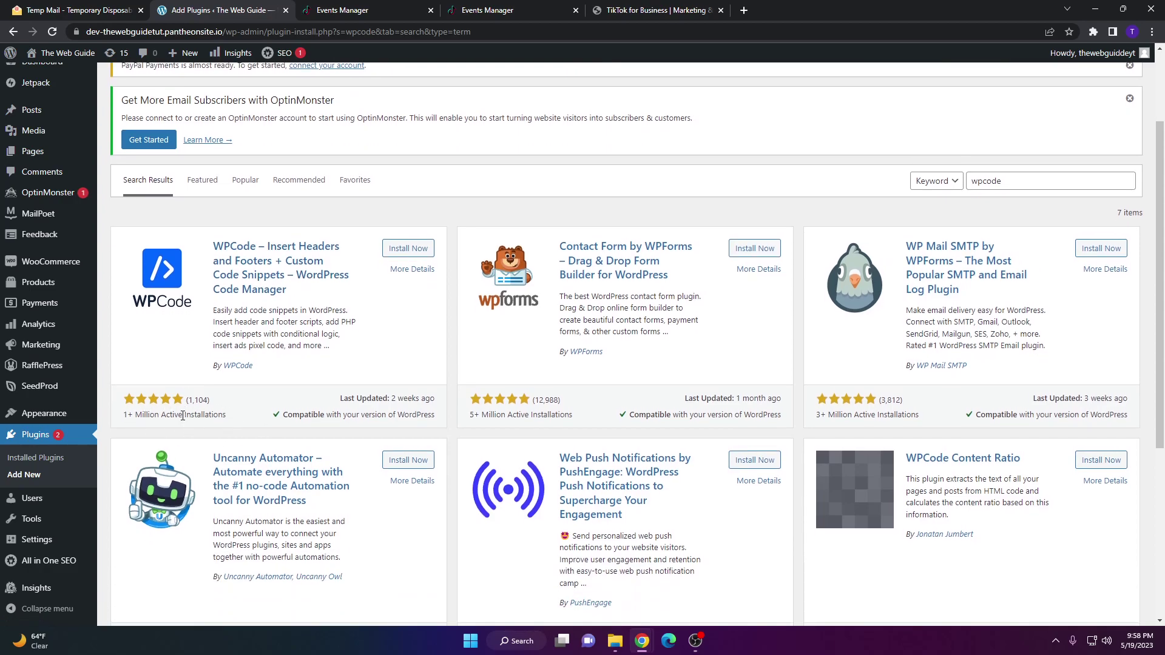
{"action": "left_click", "coordinate": [409, 249]}
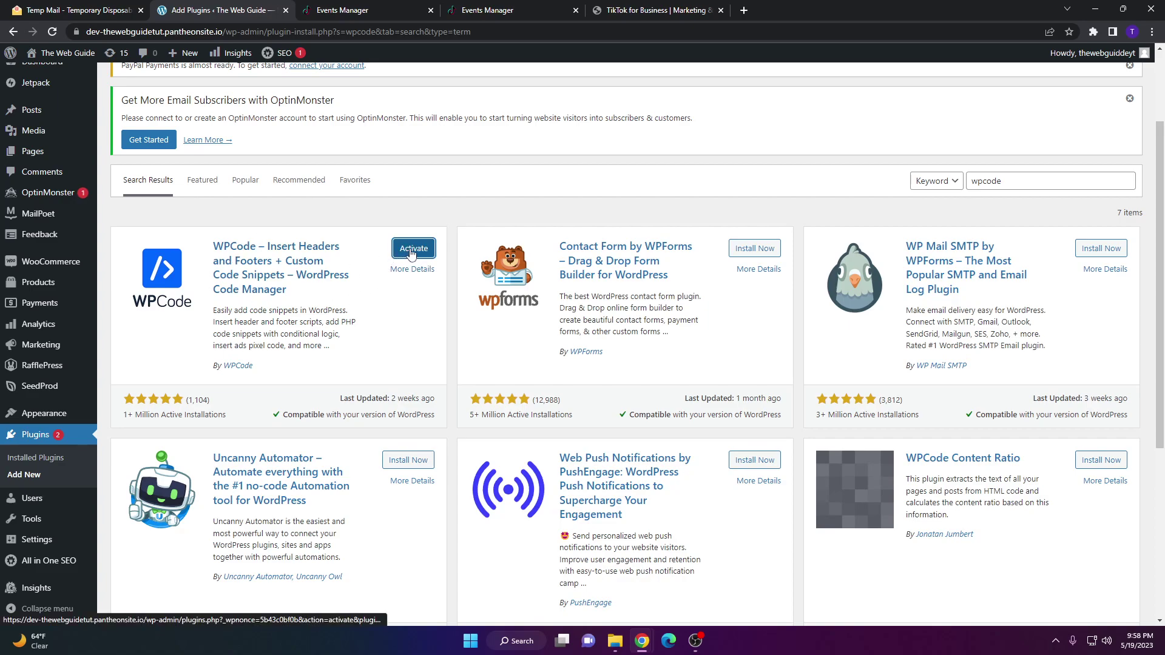
{"action": "left_click", "coordinate": [411, 250]}
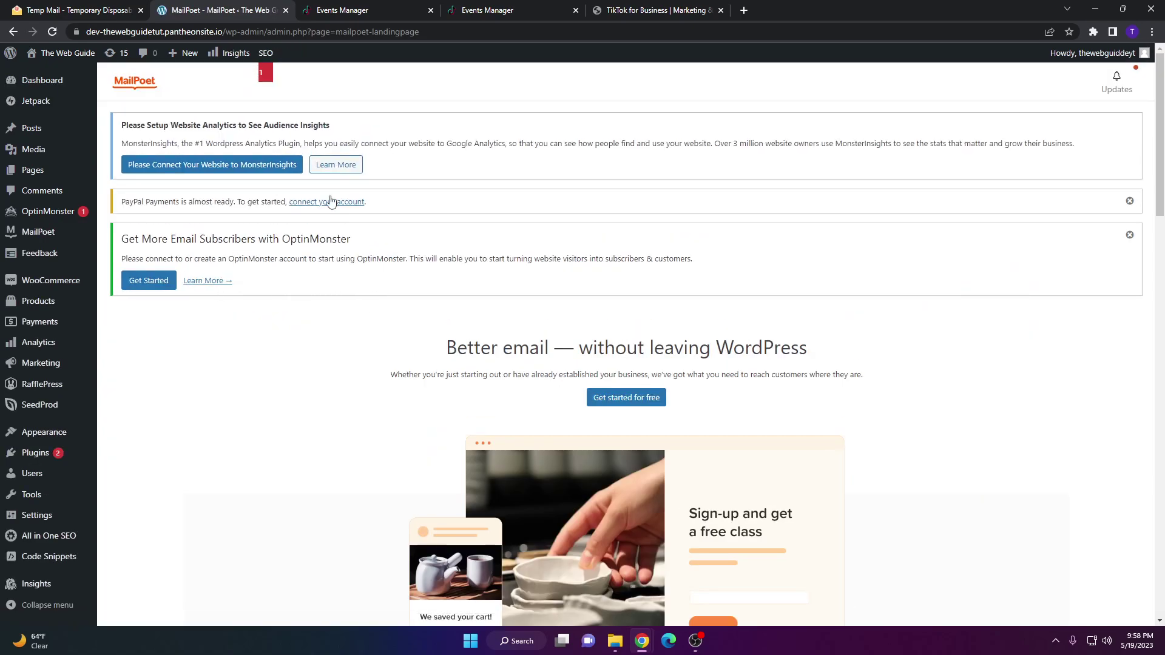
- Open the WPCode Code Snippets list from the admin sidebar
{"action": "scroll", "coordinate": [231, 336], "scroll_direction": "down", "scroll_amount": 5}
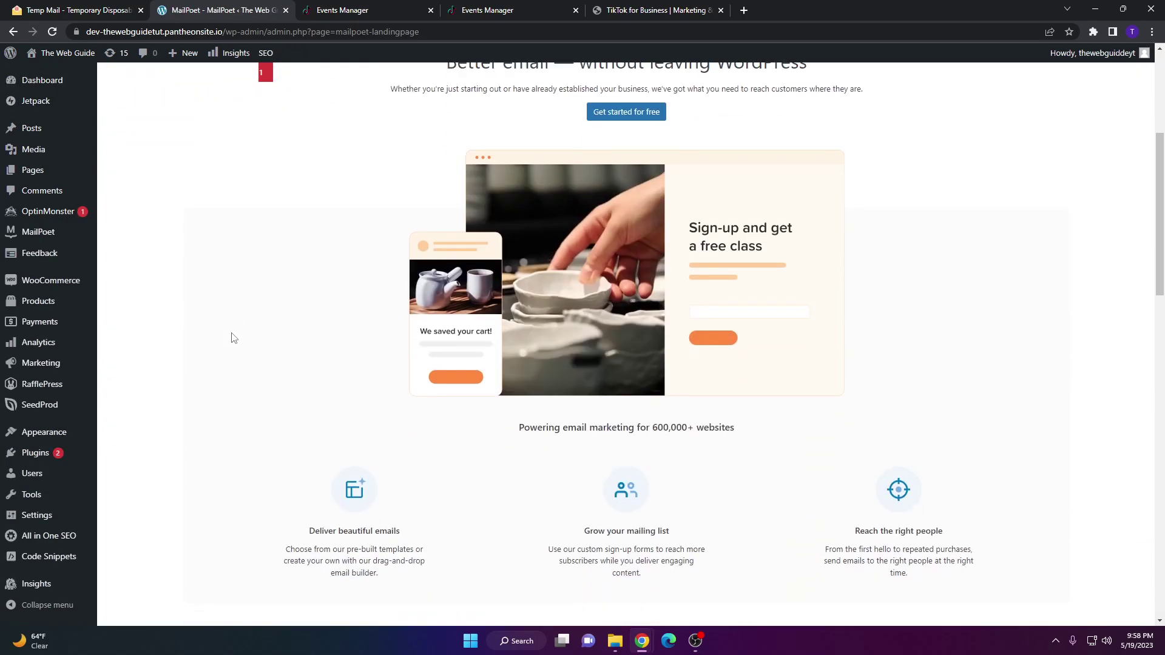
{"action": "scroll", "coordinate": [186, 395], "scroll_direction": "up", "scroll_amount": 5}
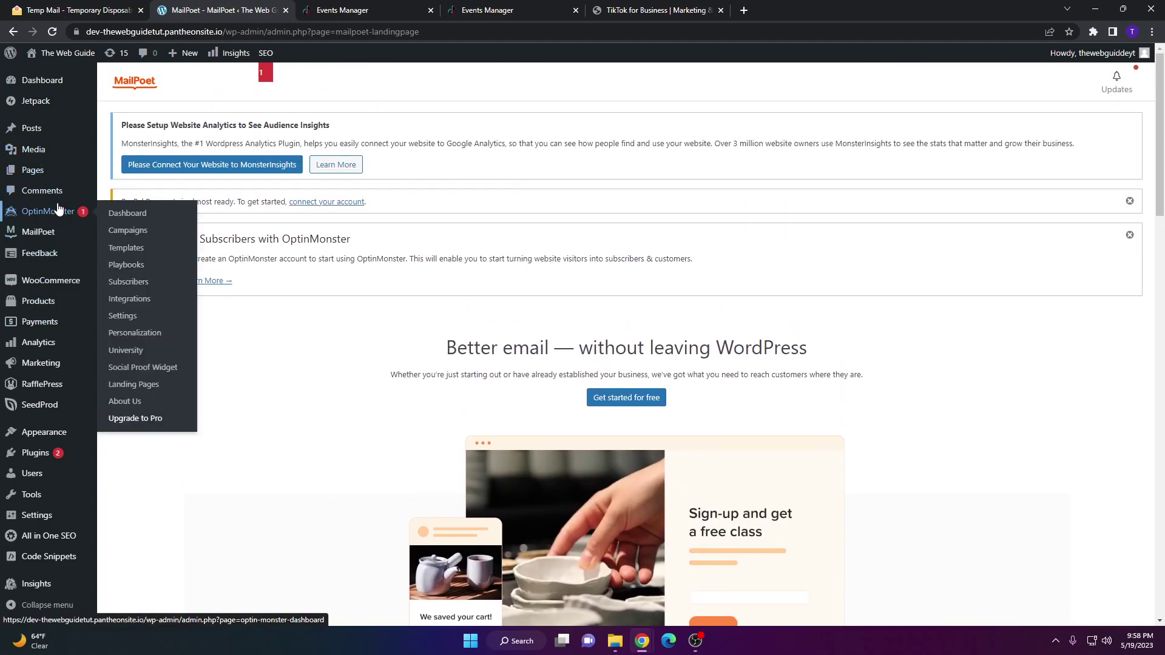
{"action": "scroll", "coordinate": [37, 213], "scroll_direction": "down", "scroll_amount": 5}
{"action": "scroll", "coordinate": [35, 405], "scroll_direction": "down", "scroll_amount": 3}
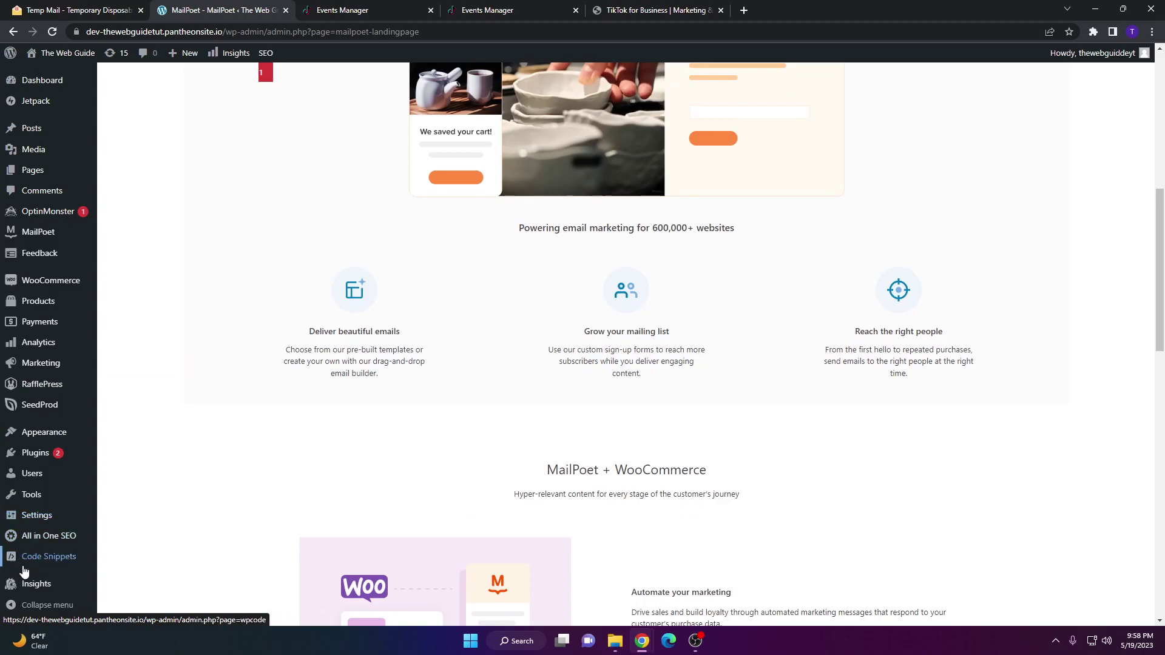
{"action": "mouse_move", "coordinate": [20, 563]}
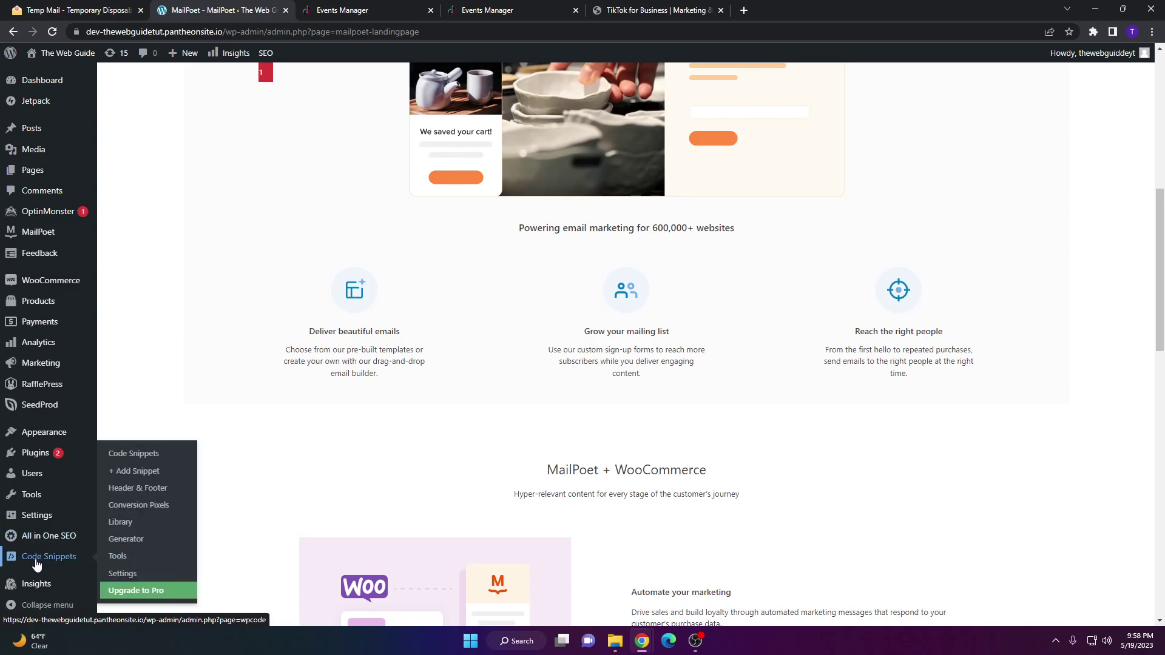
{"action": "left_click", "coordinate": [140, 455]}
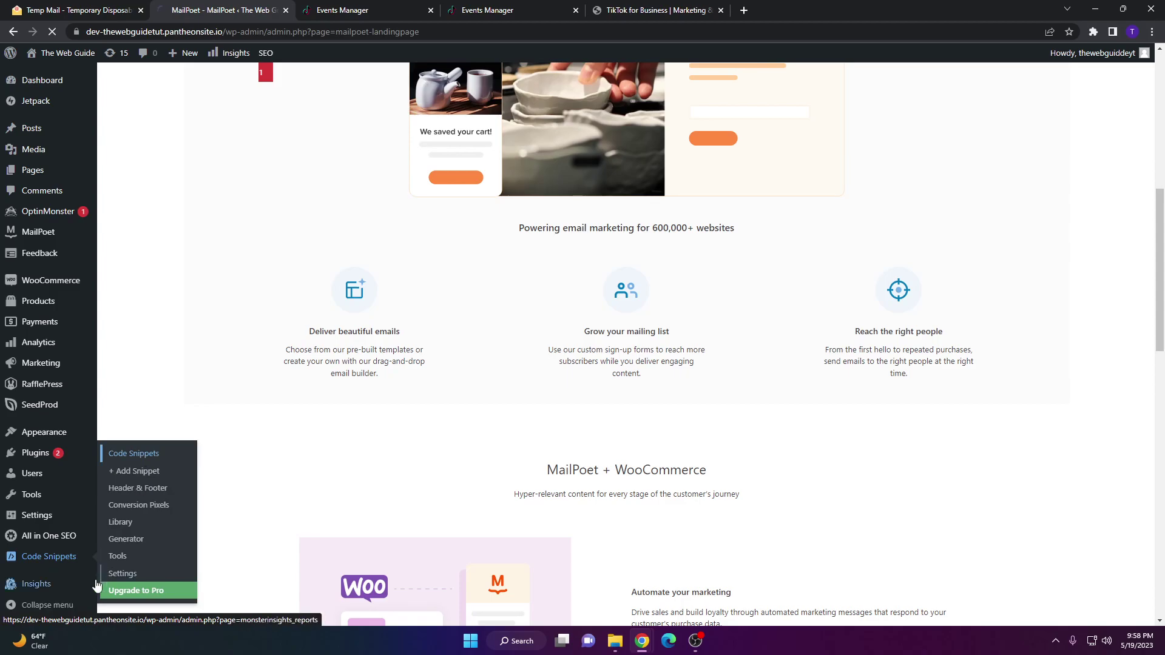
- Add a new blank snippet with Add Your Custom Code (New Snippet)
{"action": "mouse_move", "coordinate": [96, 585]}
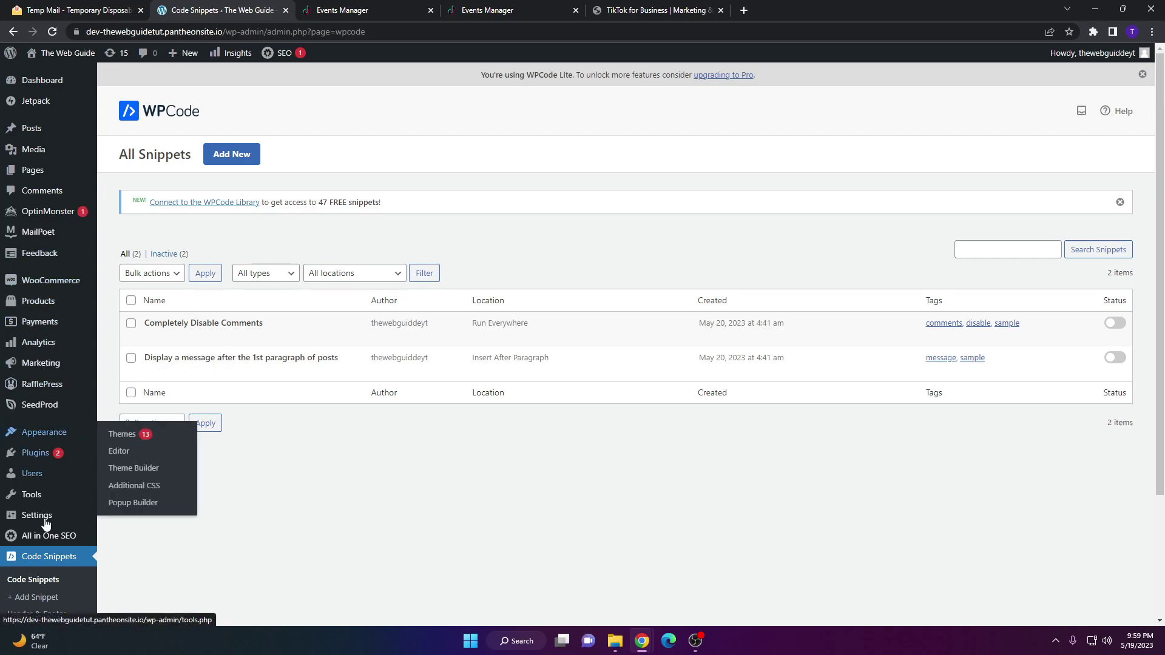
{"action": "scroll", "coordinate": [47, 605], "scroll_direction": "down", "scroll_amount": 1}
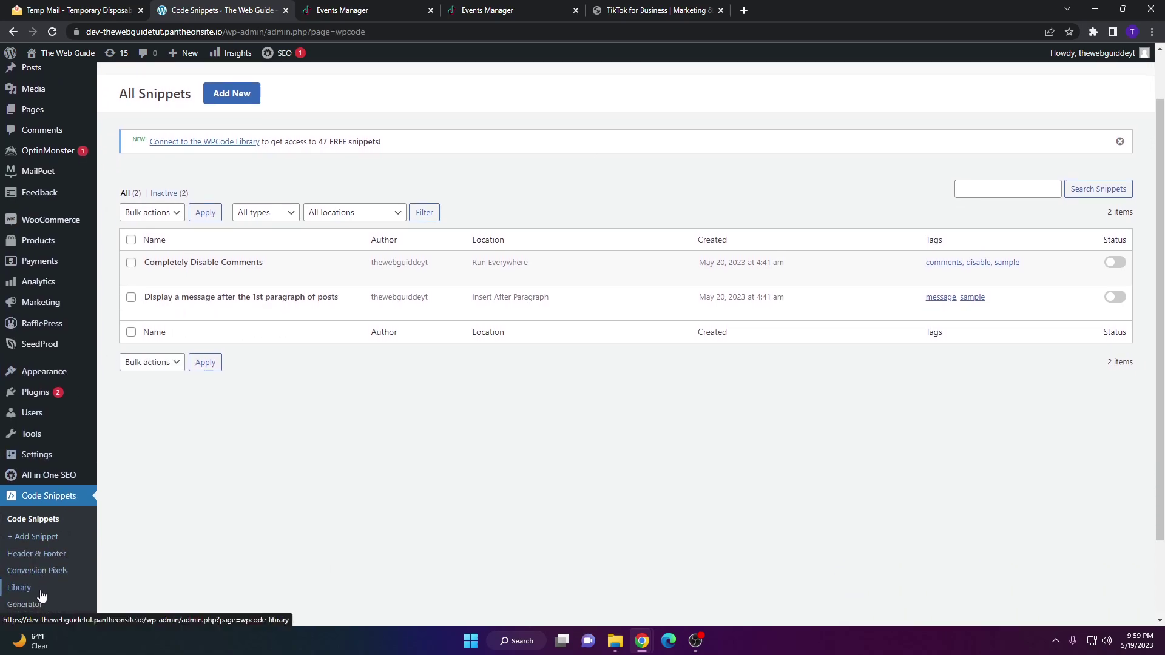
{"action": "left_click", "coordinate": [30, 540]}
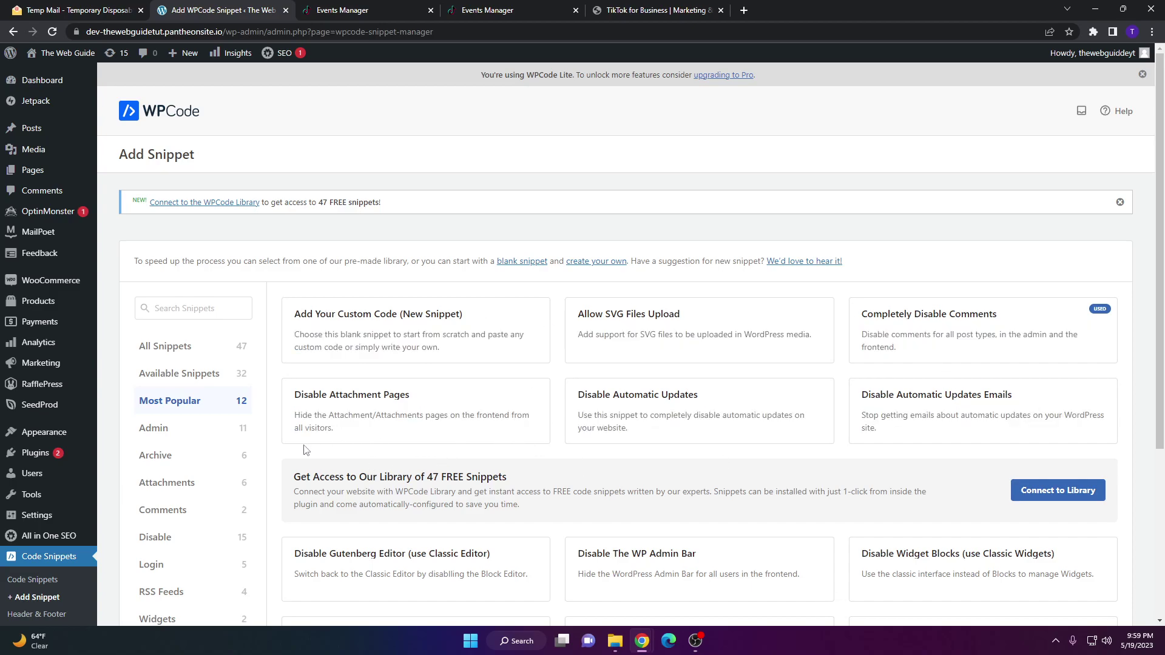
{"action": "scroll", "coordinate": [306, 450], "scroll_direction": "down", "scroll_amount": 4}
{"action": "scroll", "coordinate": [282, 358], "scroll_direction": "up", "scroll_amount": 4}
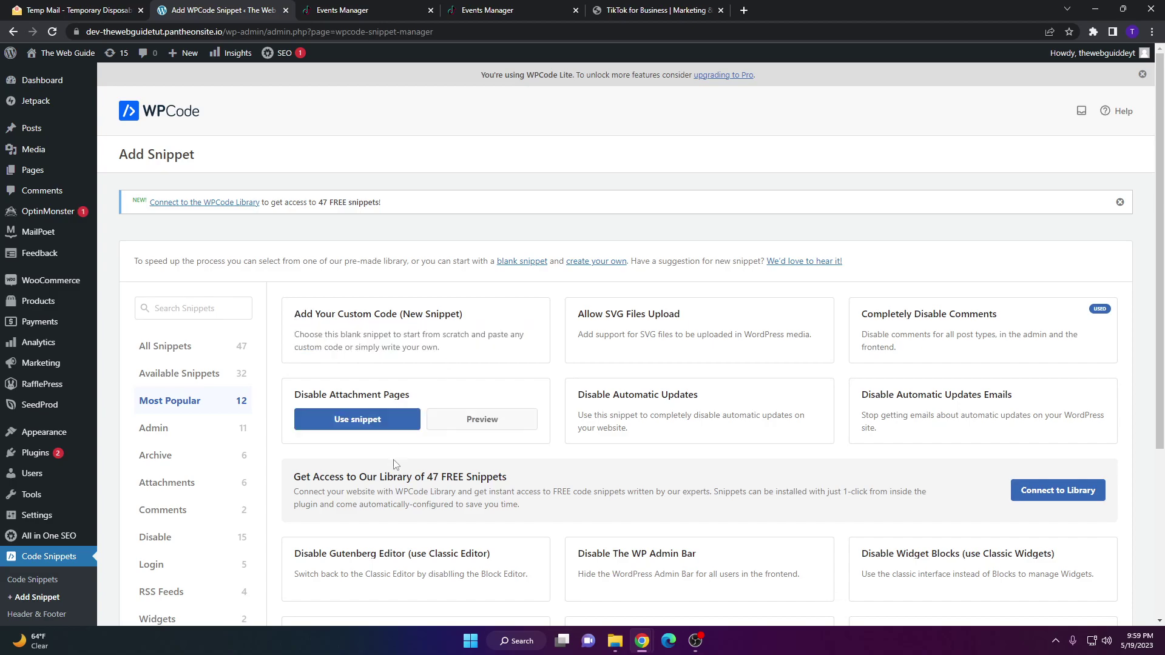
{"action": "left_click", "coordinate": [412, 345]}
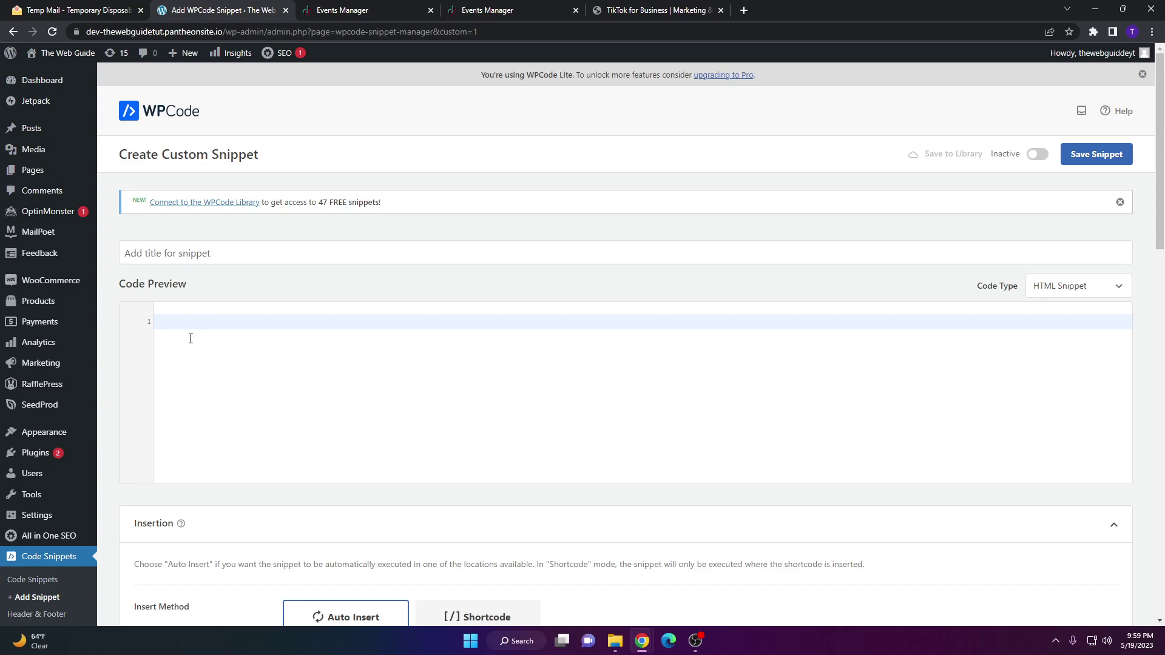
- Copy the TikTok pixel code again from Events Manager and return to the snippet page
{"action": "left_click", "coordinate": [544, 10]}
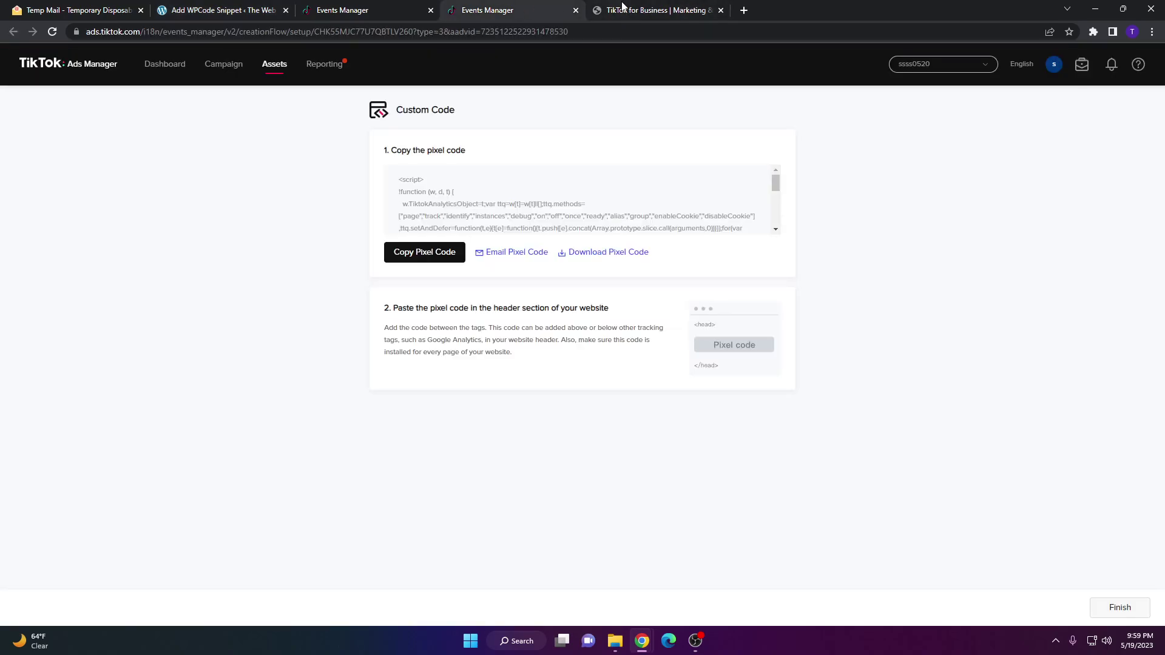
{"action": "left_click", "coordinate": [624, 9]}
{"action": "left_click", "coordinate": [539, 8]}
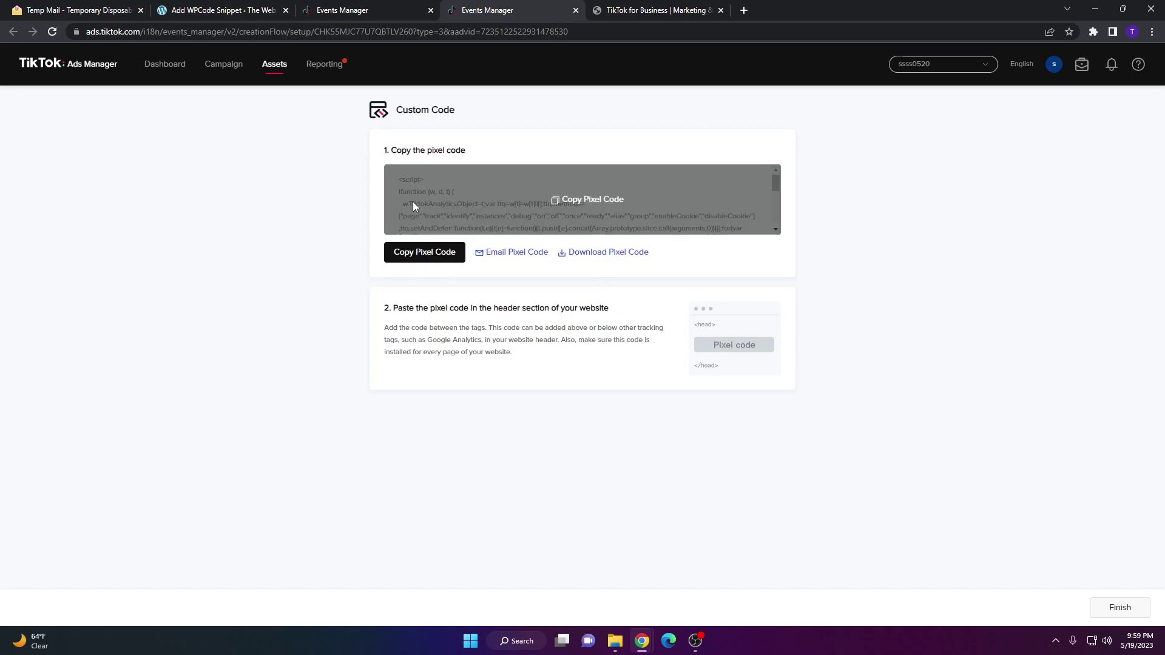
{"action": "left_click", "coordinate": [426, 253]}
{"action": "left_click", "coordinate": [228, 11]}
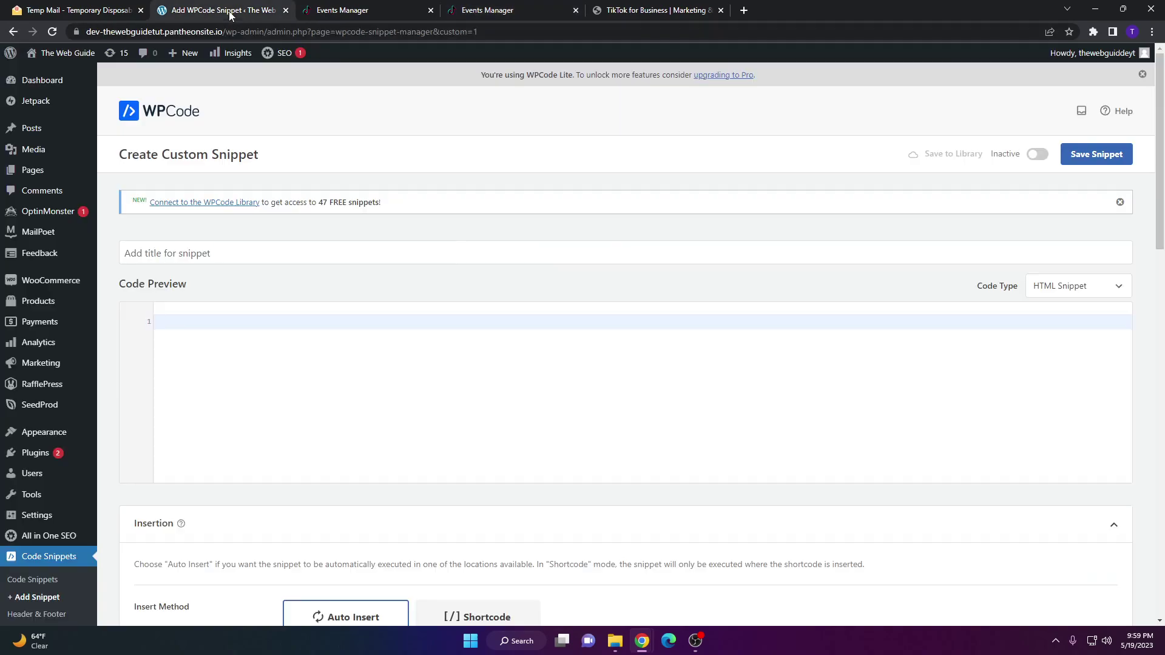
- Paste the TikTok pixel code into the snippet and check Auto Insert in Site Wide Header
{"action": "right_click", "coordinate": [174, 324]}
{"action": "left_click", "coordinate": [215, 418]}
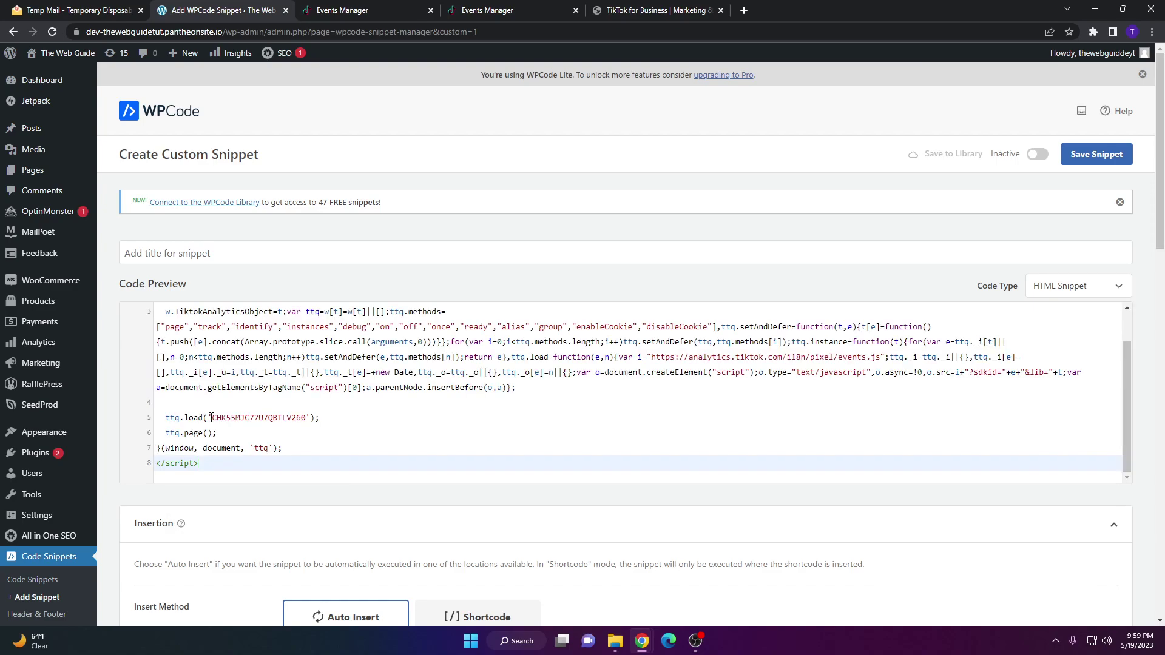
{"action": "scroll", "coordinate": [213, 408], "scroll_direction": "up", "scroll_amount": 1}
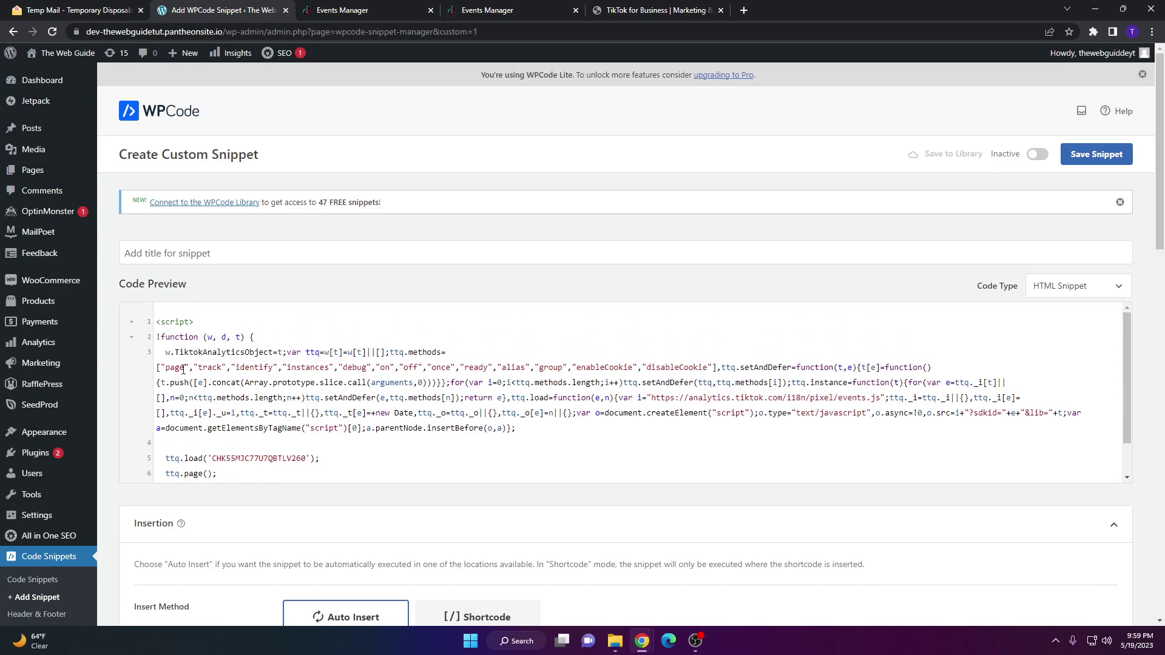
{"action": "scroll", "coordinate": [184, 370], "scroll_direction": "down", "scroll_amount": 5}
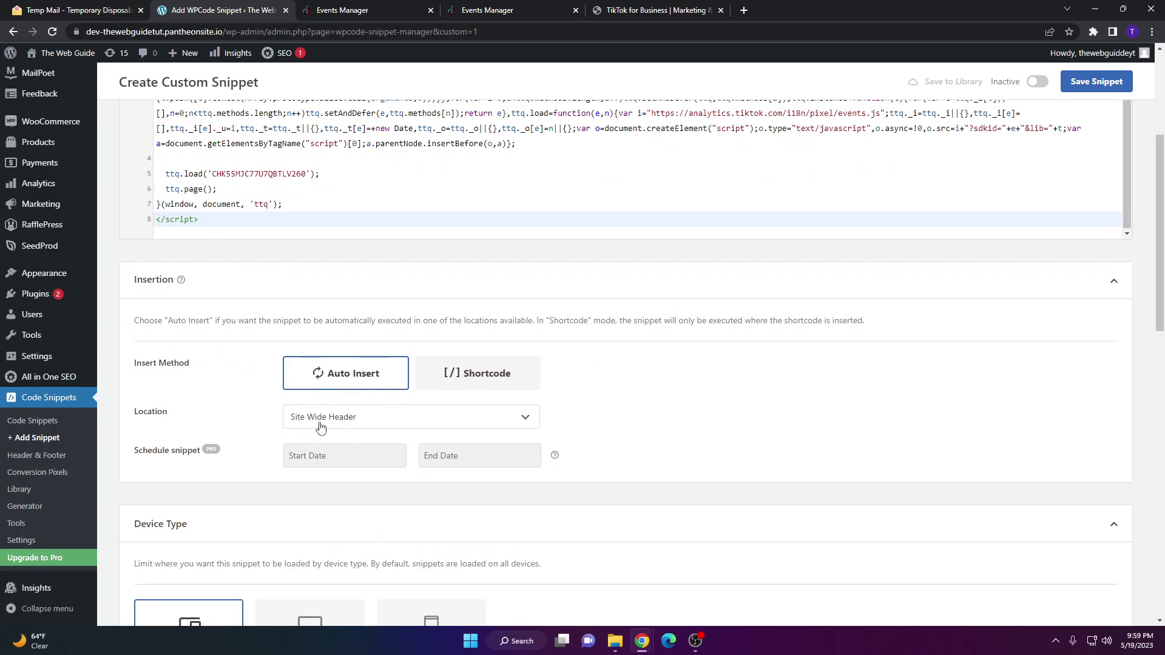
{"action": "scroll", "coordinate": [318, 416], "scroll_direction": "down", "scroll_amount": 5}
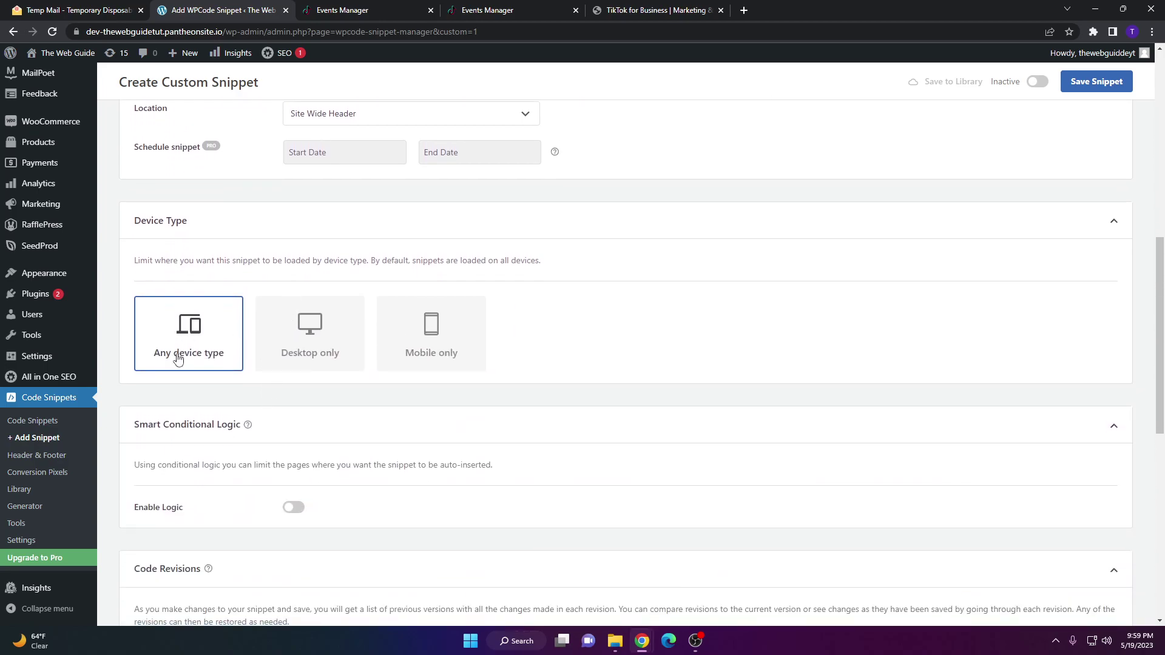
{"action": "scroll", "coordinate": [203, 364], "scroll_direction": "down", "scroll_amount": 6}
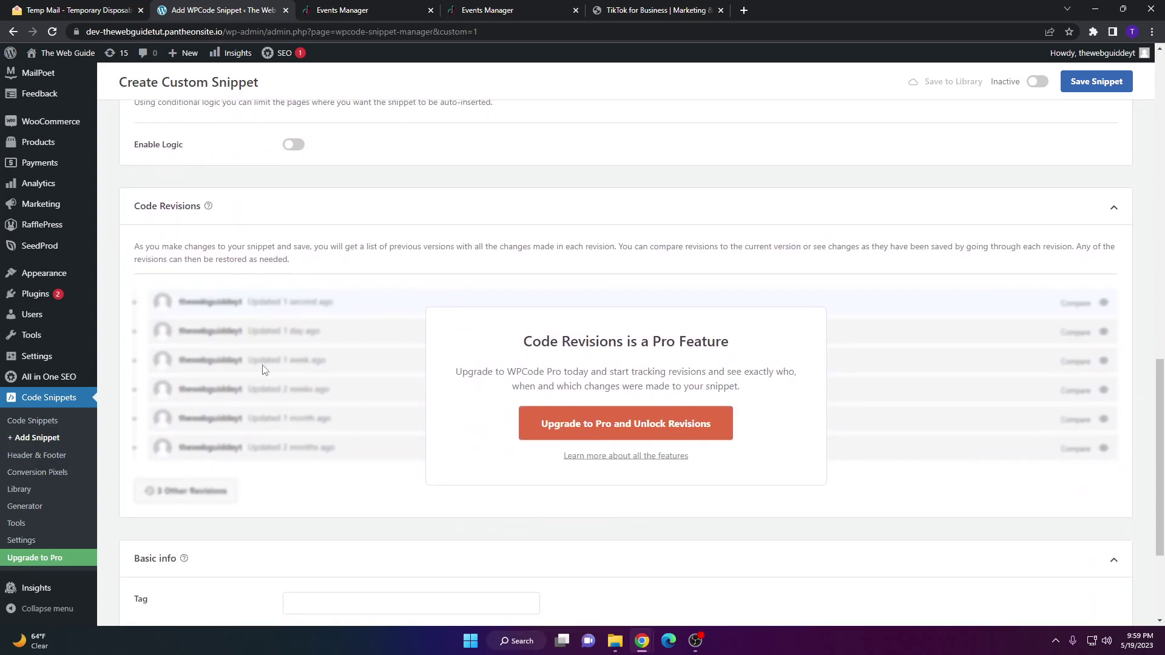
{"action": "scroll", "coordinate": [264, 370], "scroll_direction": "down", "scroll_amount": 3}
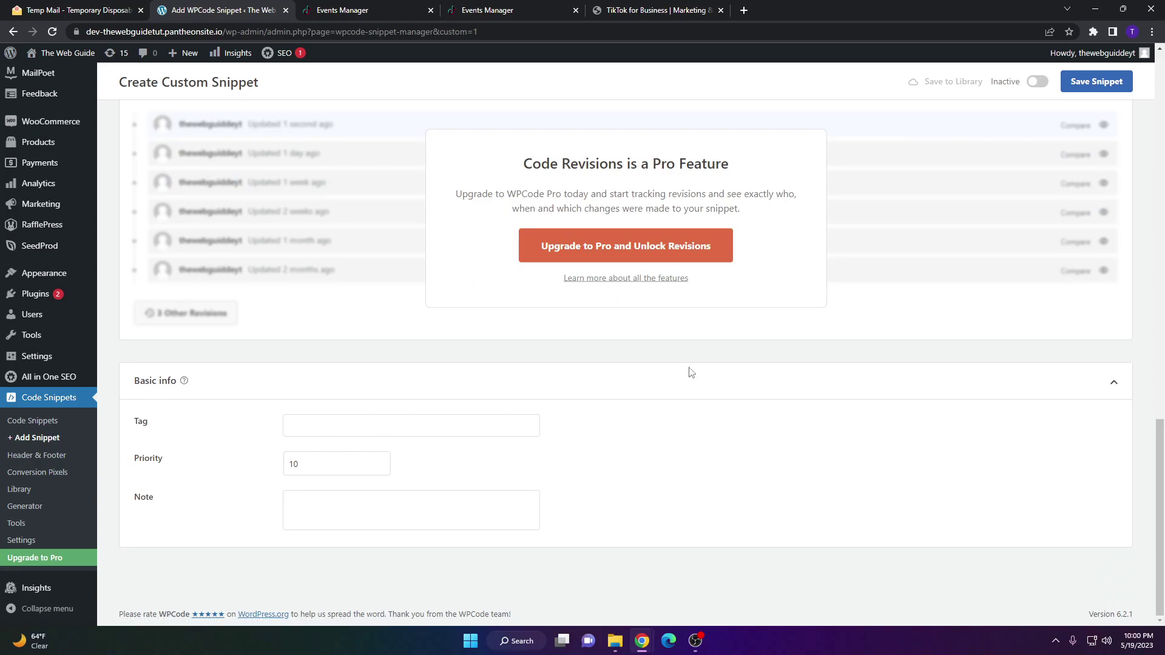
{"action": "scroll", "coordinate": [689, 372], "scroll_direction": "up", "scroll_amount": 20}
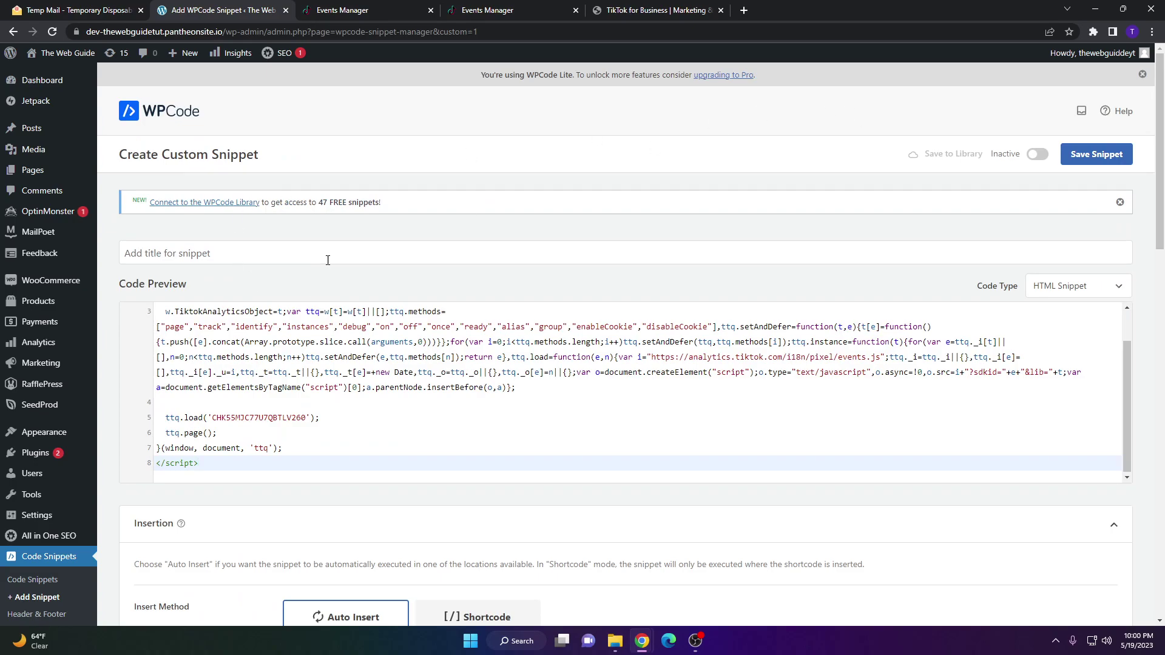
{"action": "left_click", "coordinate": [1037, 156]}
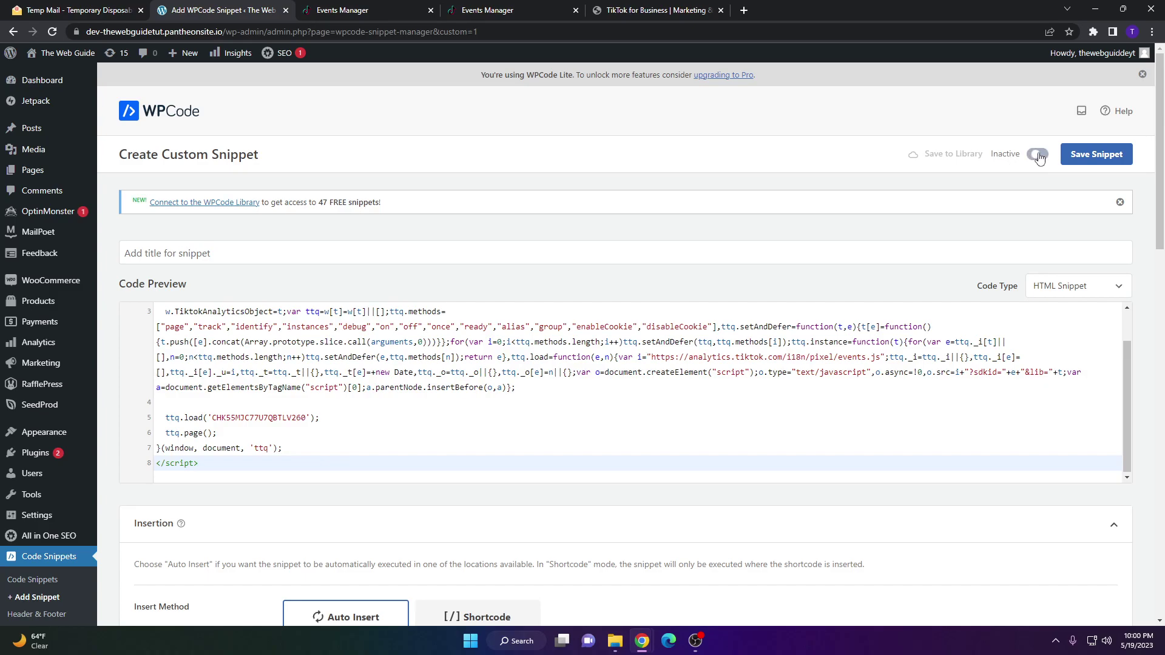
{"action": "left_click", "coordinate": [1093, 155]}
{"action": "mouse_move", "coordinate": [53, 415]}
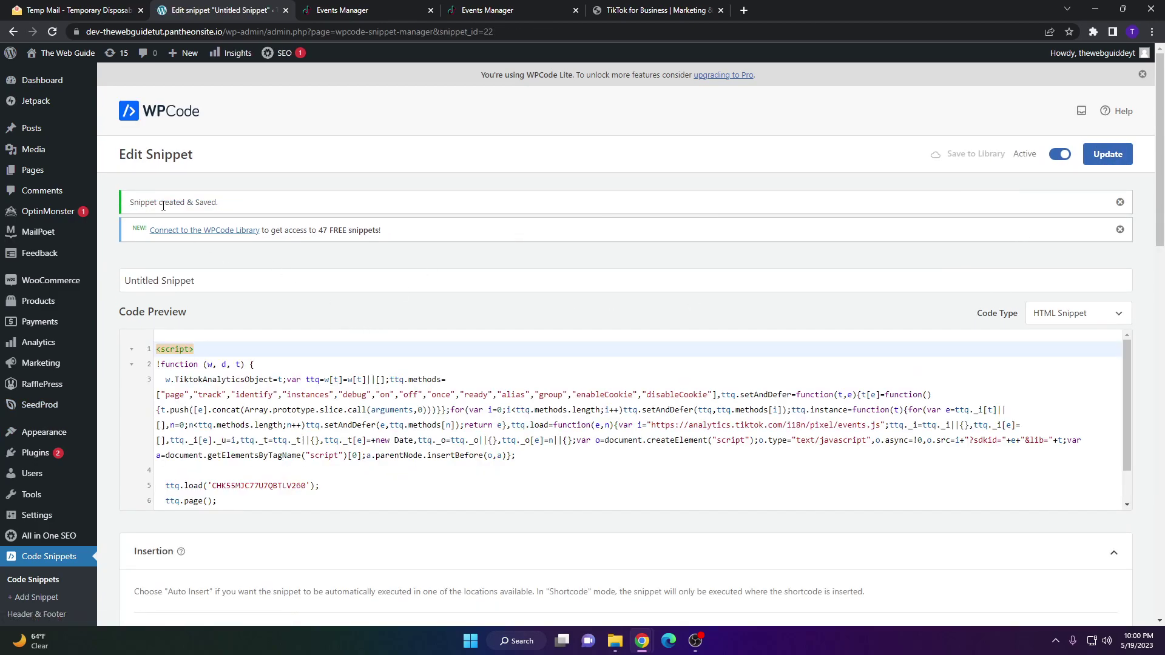
{"action": "scroll", "coordinate": [598, 426], "scroll_direction": "down", "scroll_amount": 2}
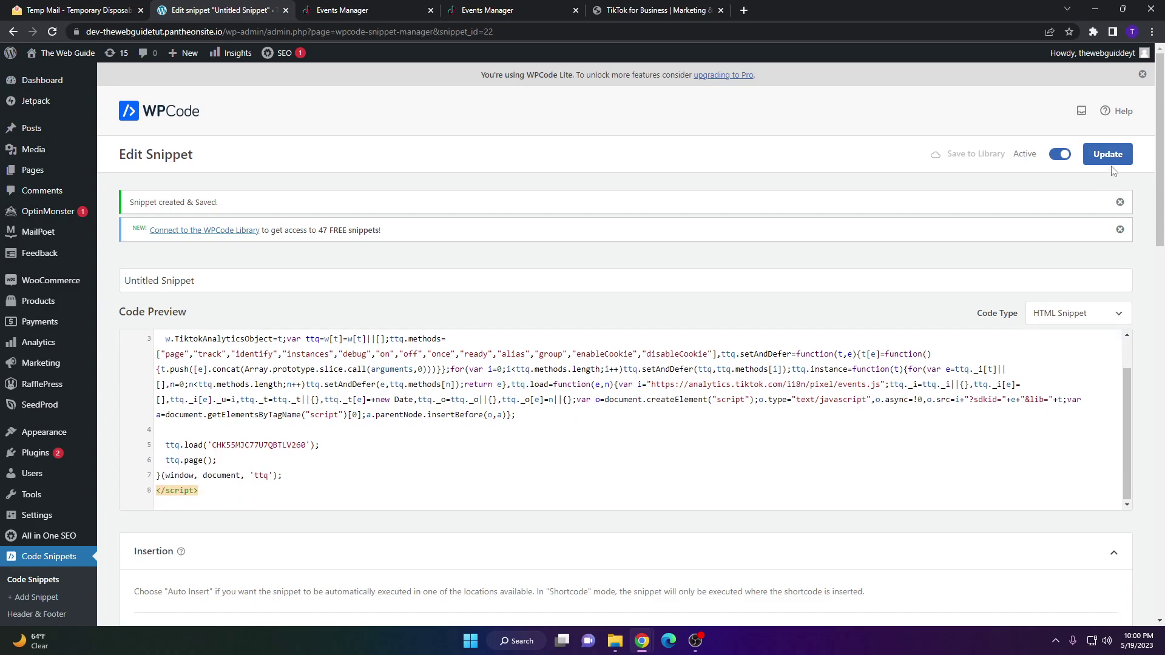
{"action": "scroll", "coordinate": [217, 360], "scroll_direction": "down", "scroll_amount": 8}
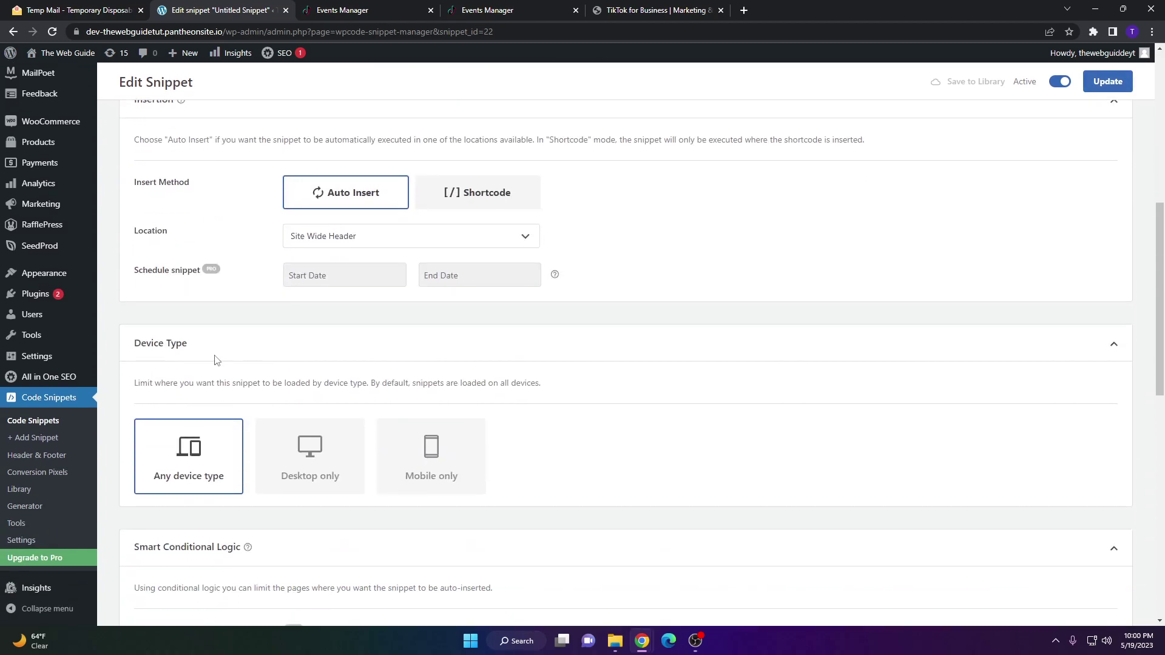
{"action": "scroll", "coordinate": [216, 360], "scroll_direction": "down", "scroll_amount": 2}
{"action": "left_click", "coordinate": [44, 460]}
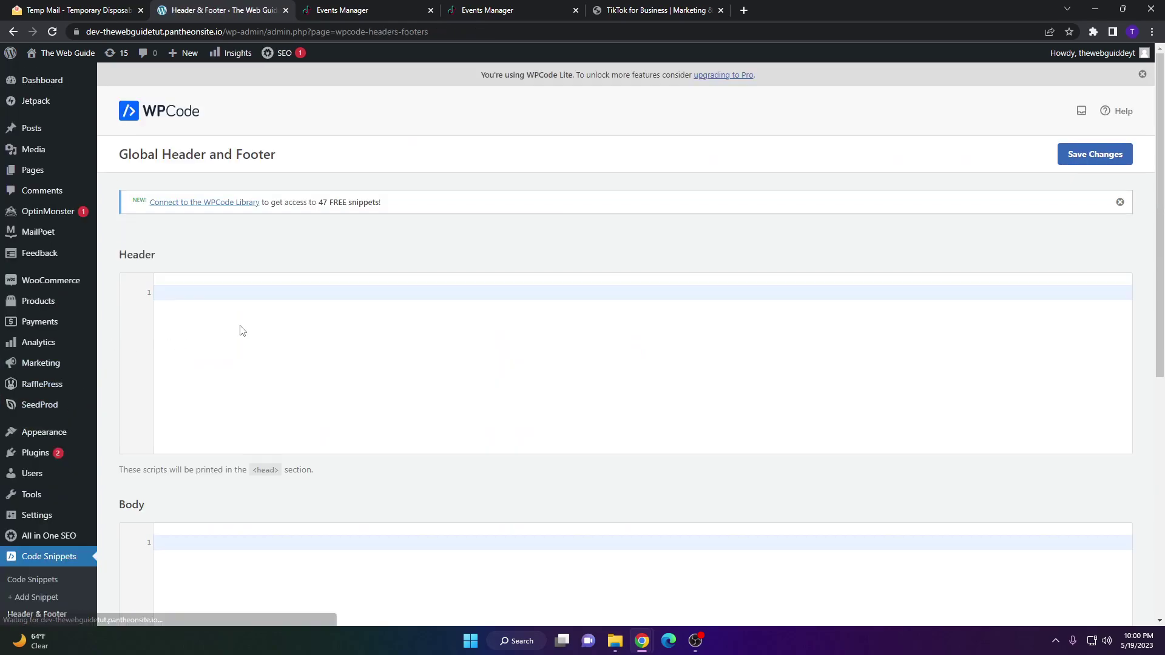
- Paste the TikTok pixel script into the Global Header box and save the settings
{"action": "left_click", "coordinate": [180, 301]}
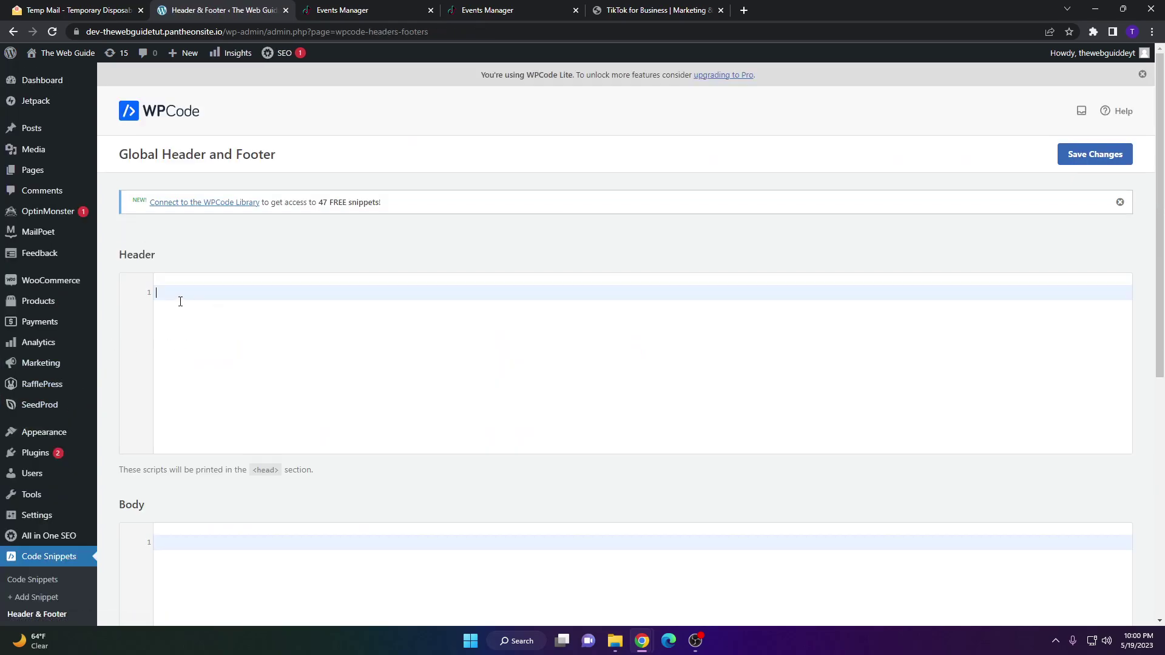
{"action": "key", "text": "ctrl+v"}
{"action": "scroll", "coordinate": [179, 301], "scroll_direction": "up", "scroll_amount": 5}
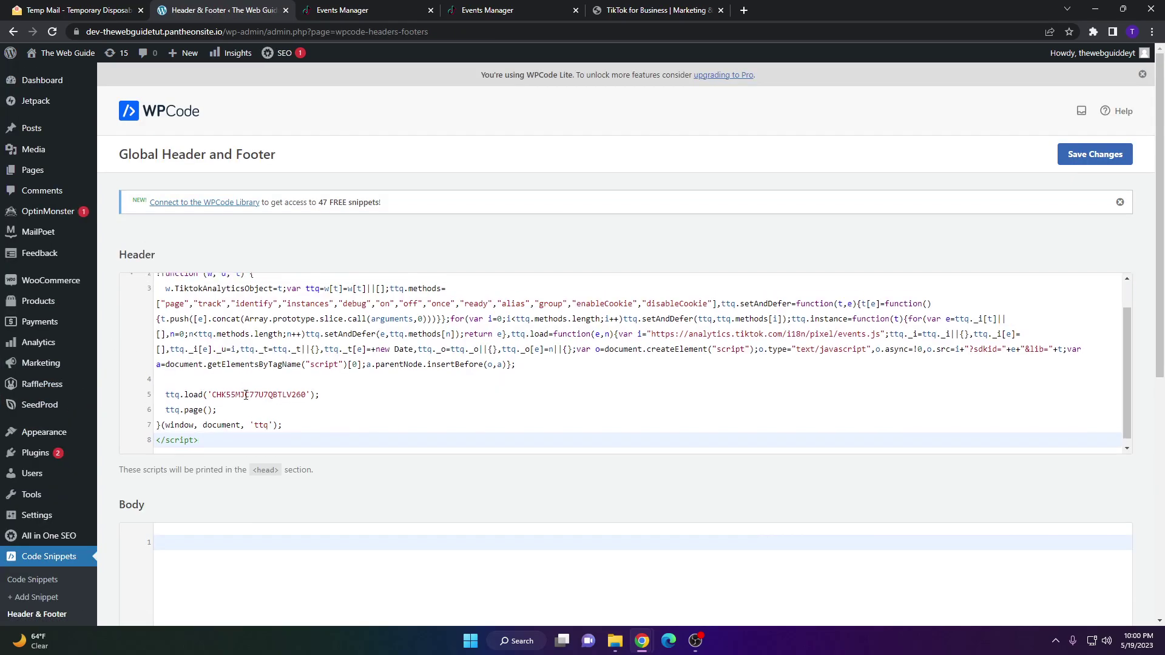
{"action": "scroll", "coordinate": [196, 259], "scroll_direction": "down", "scroll_amount": 1}
{"action": "scroll", "coordinate": [196, 259], "scroll_direction": "down", "scroll_amount": 6}
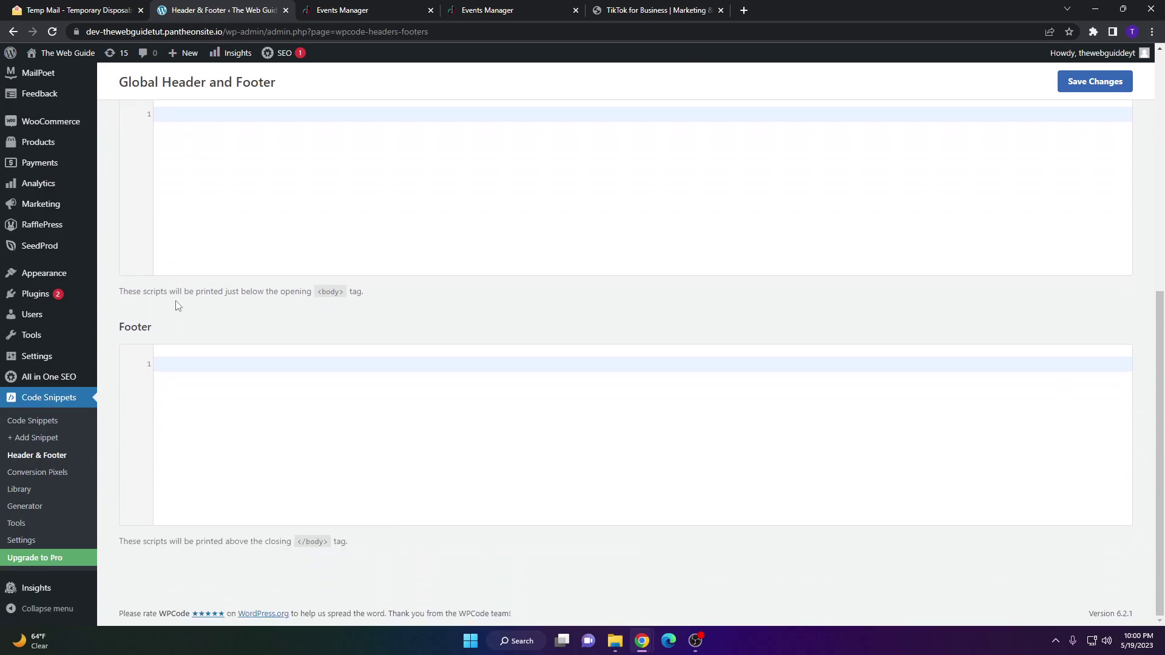
{"action": "scroll", "coordinate": [226, 403], "scroll_direction": "up", "scroll_amount": 6}
{"action": "scroll", "coordinate": [241, 246], "scroll_direction": "up", "scroll_amount": 1}
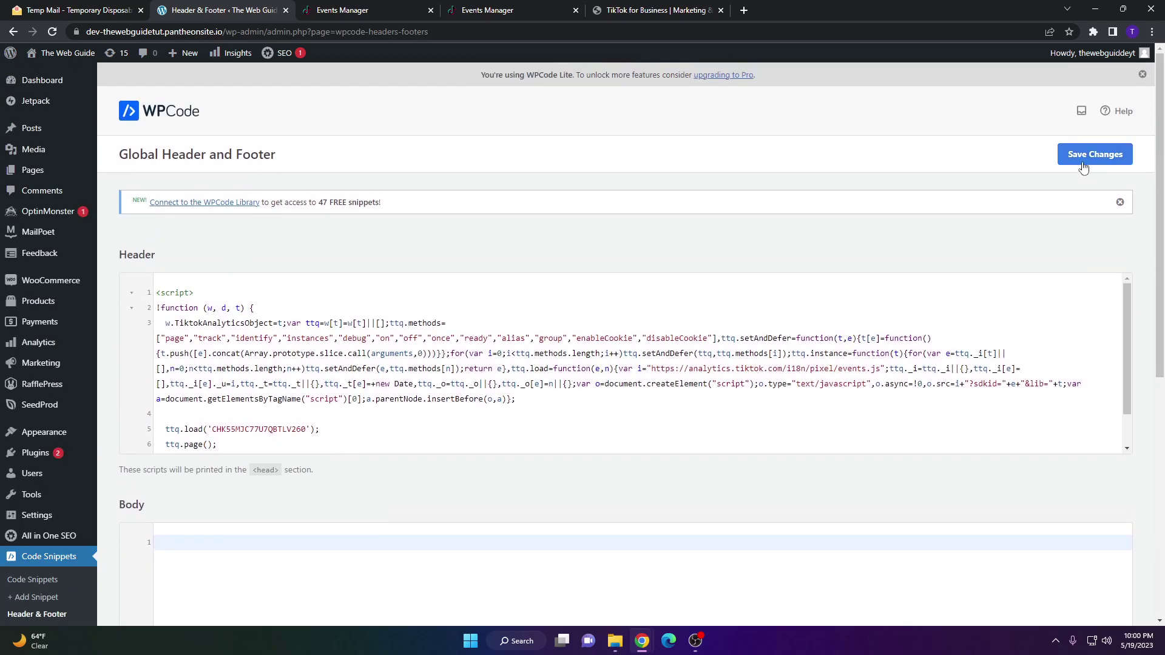
{"action": "left_click", "coordinate": [1106, 162]}
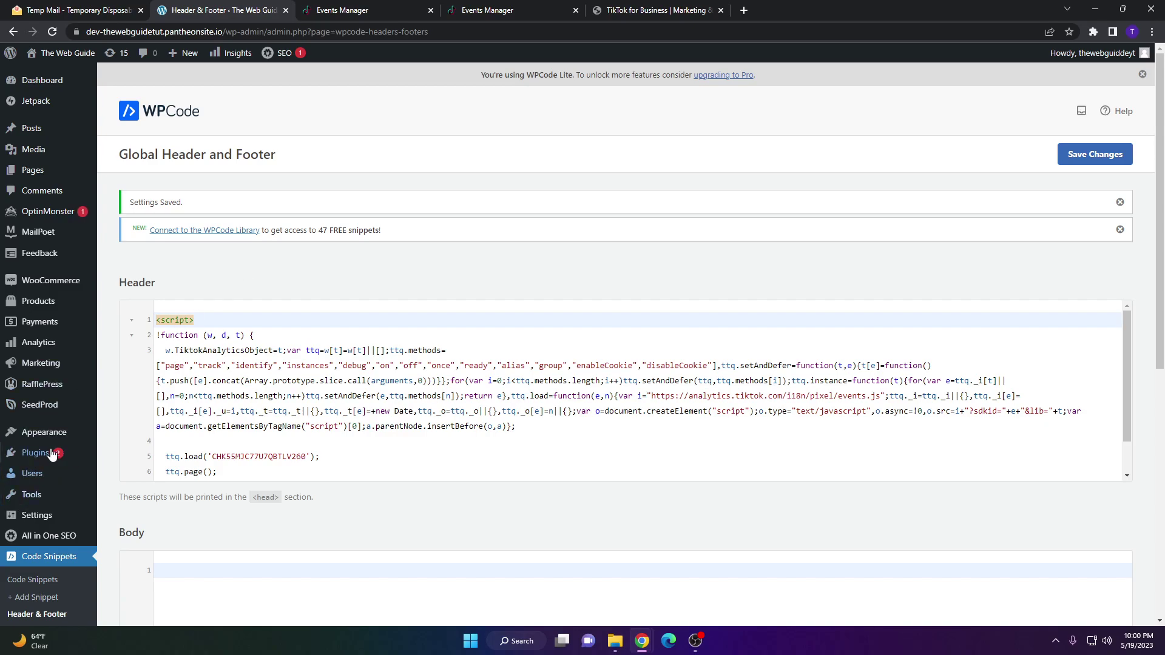
- Browse the Installed Plugins list to find WPCode Lite 2.0.11 and TikTok 1.0.16
{"action": "mouse_move", "coordinate": [43, 464]}
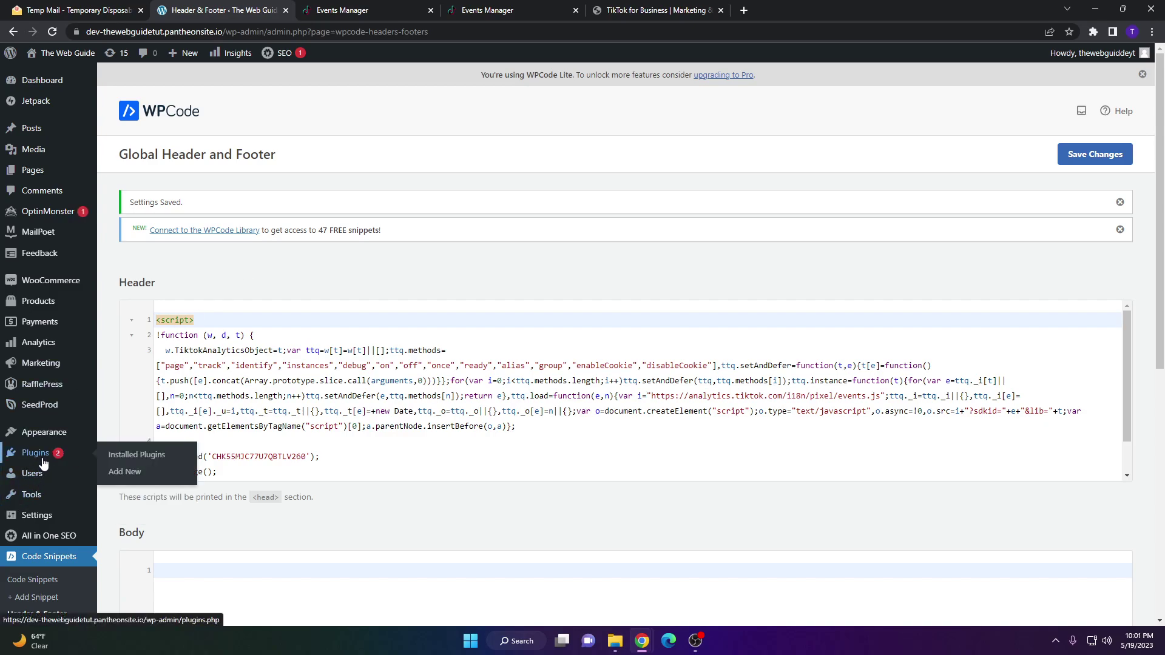
{"action": "left_click", "coordinate": [127, 456]}
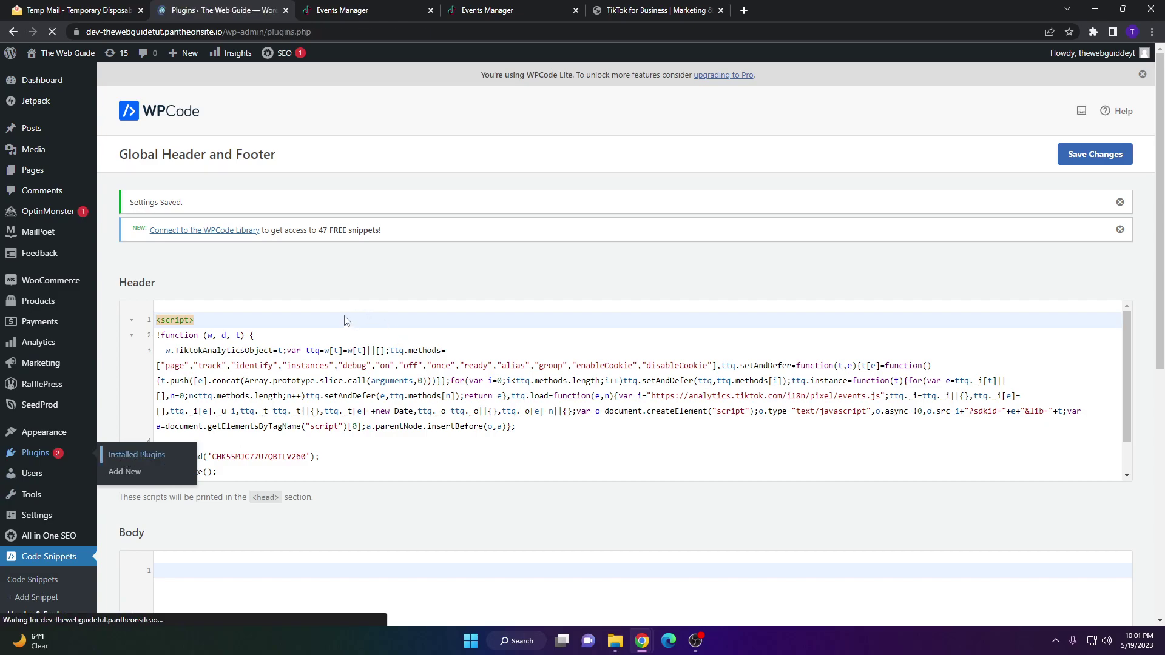
{"action": "scroll", "coordinate": [276, 327], "scroll_direction": "down", "scroll_amount": 15}
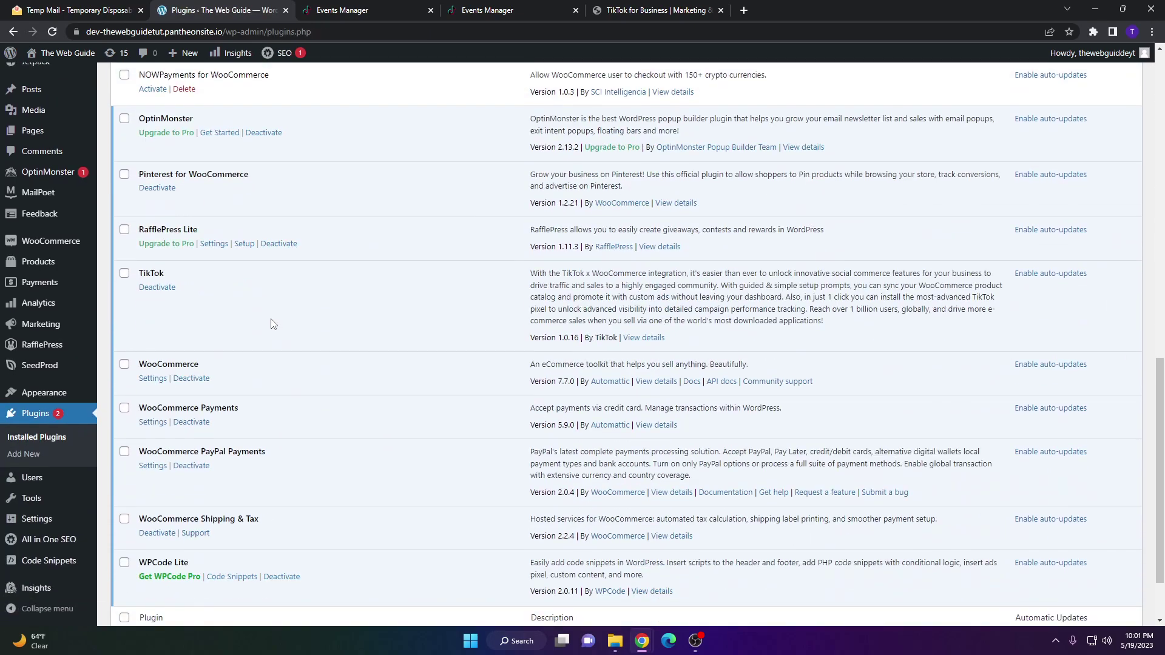
{"action": "scroll", "coordinate": [273, 324], "scroll_direction": "down", "scroll_amount": 1}
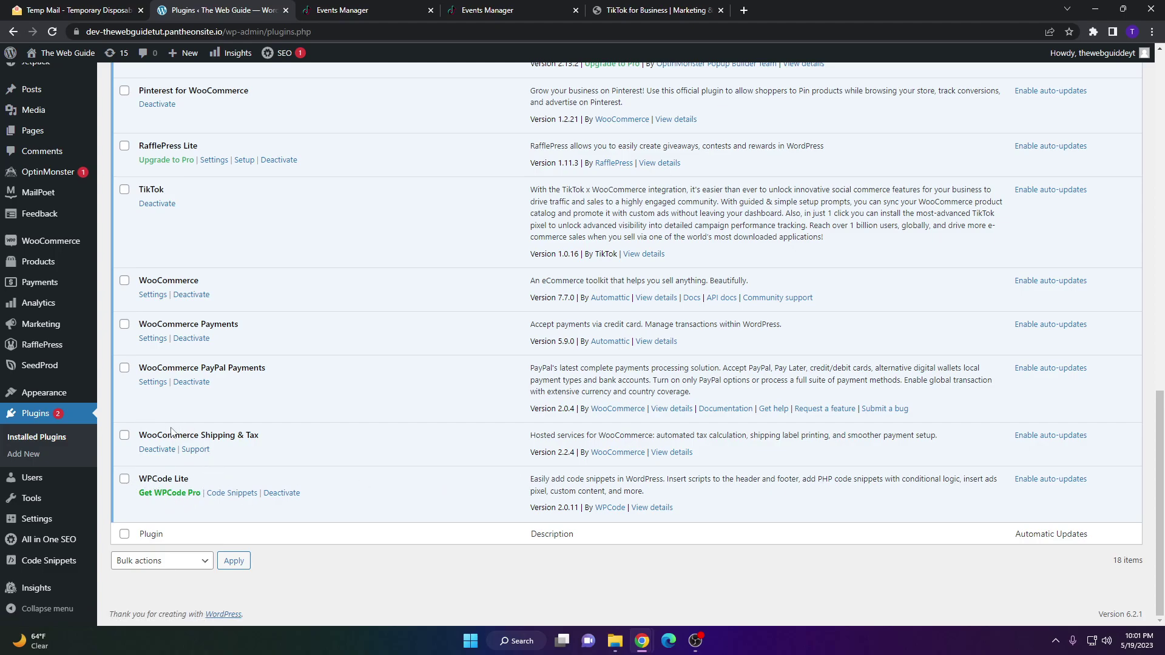
- Inspect the Untitled Snippet from the Code Snippets list
{"action": "mouse_move", "coordinate": [55, 559]}
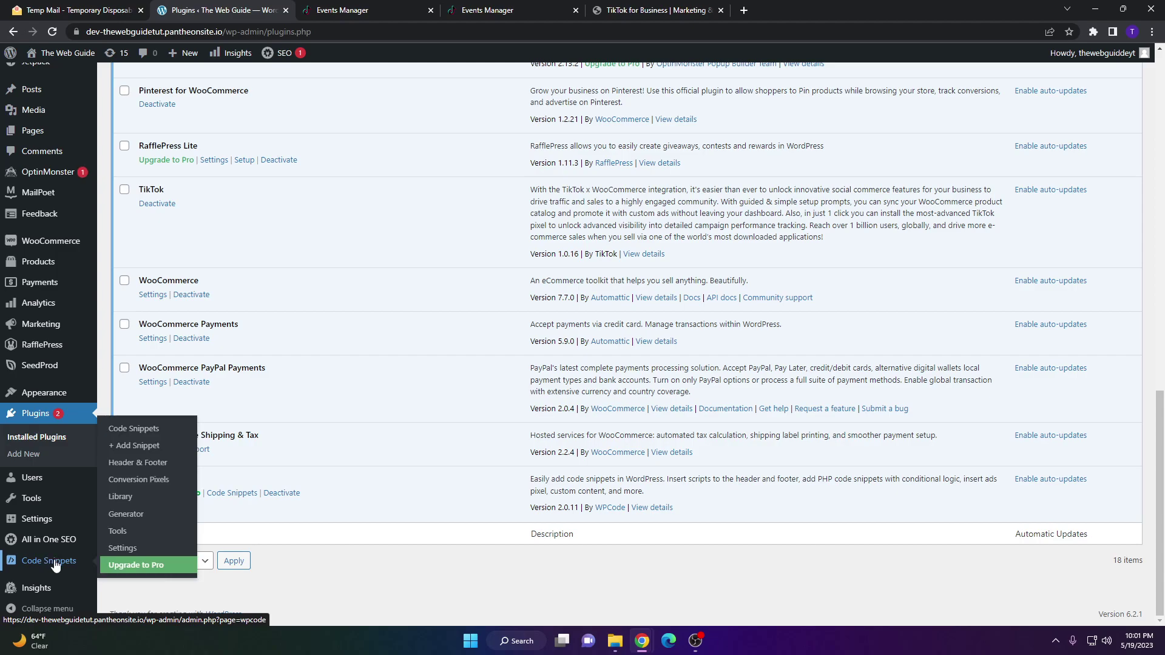
{"action": "left_click", "coordinate": [155, 431]}
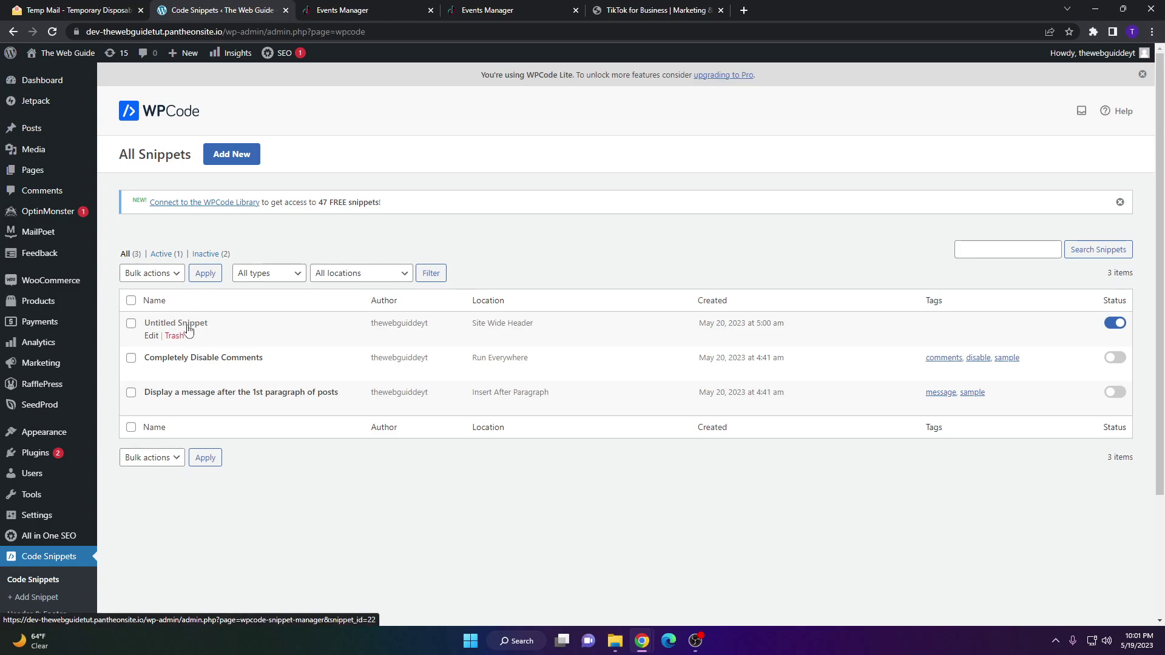
{"action": "left_click", "coordinate": [189, 328]}
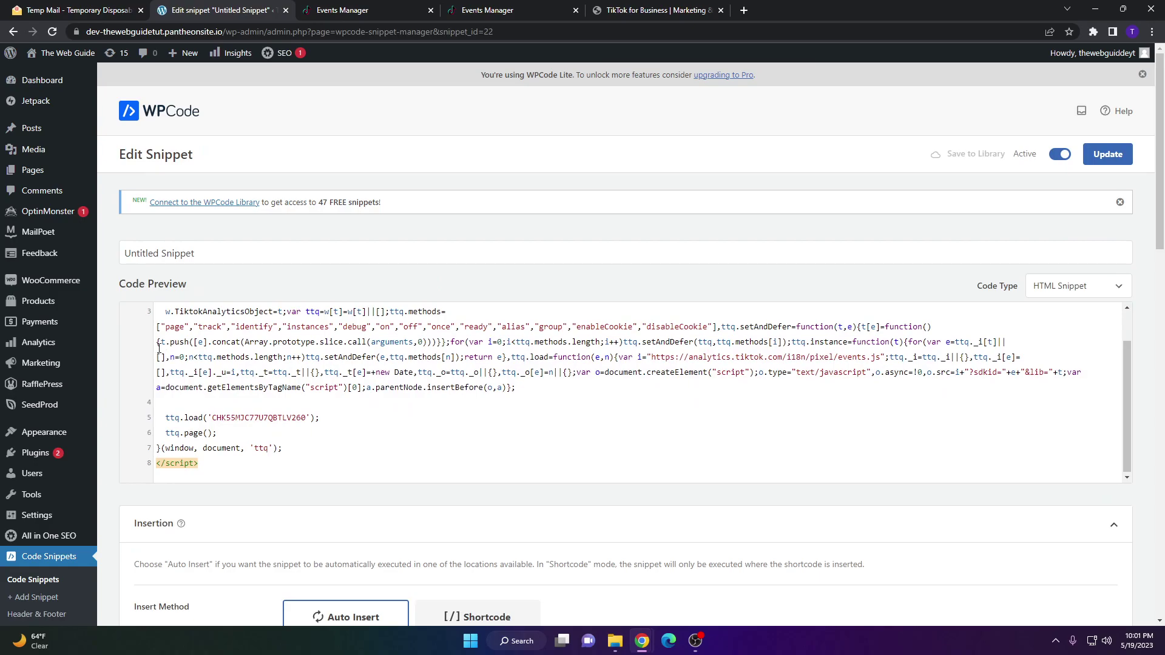
{"action": "scroll", "coordinate": [106, 292], "scroll_direction": "down", "scroll_amount": 3}
{"action": "scroll", "coordinate": [121, 322], "scroll_direction": "down", "scroll_amount": 2}
{"action": "scroll", "coordinate": [152, 340], "scroll_direction": "up", "scroll_amount": 5}
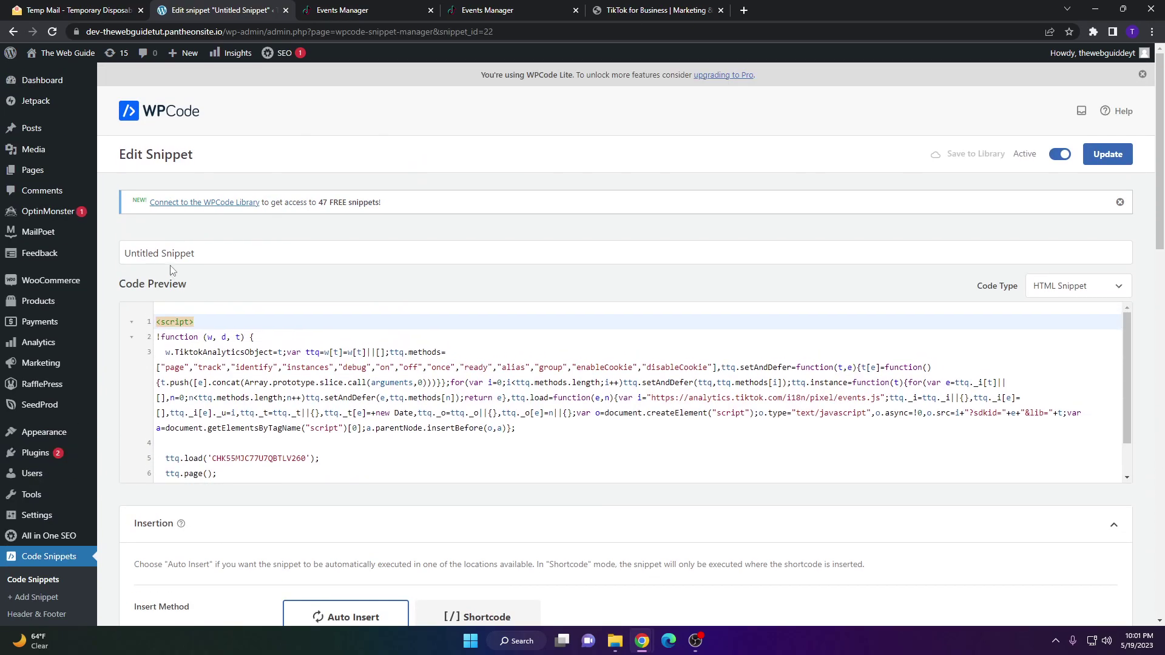
- Move the Untitled Snippet to Trash, leaving the two inactive sample snippets
{"action": "left_click", "coordinate": [13, 32]}
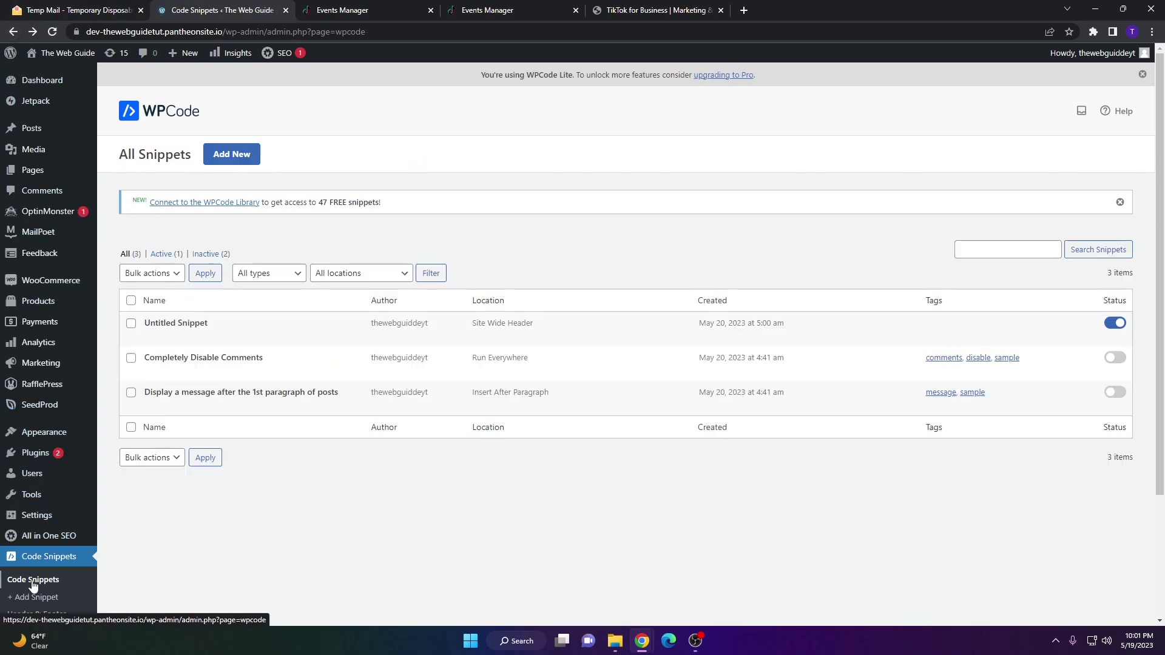
{"action": "left_click", "coordinate": [132, 323]}
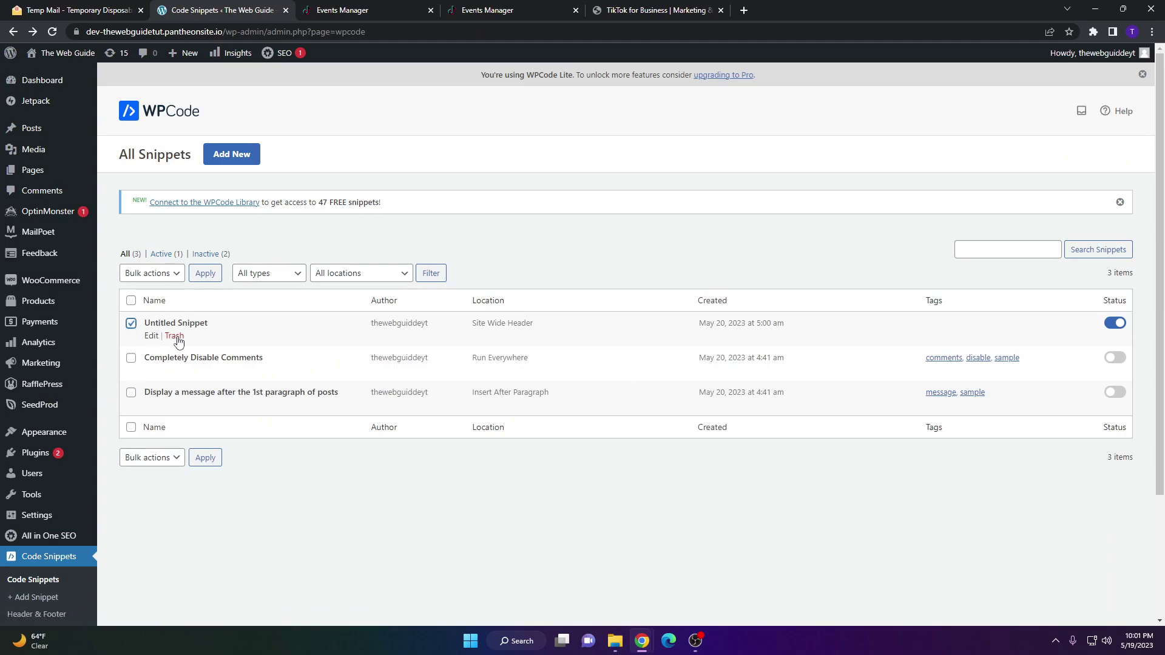
{"action": "left_click", "coordinate": [176, 337]}
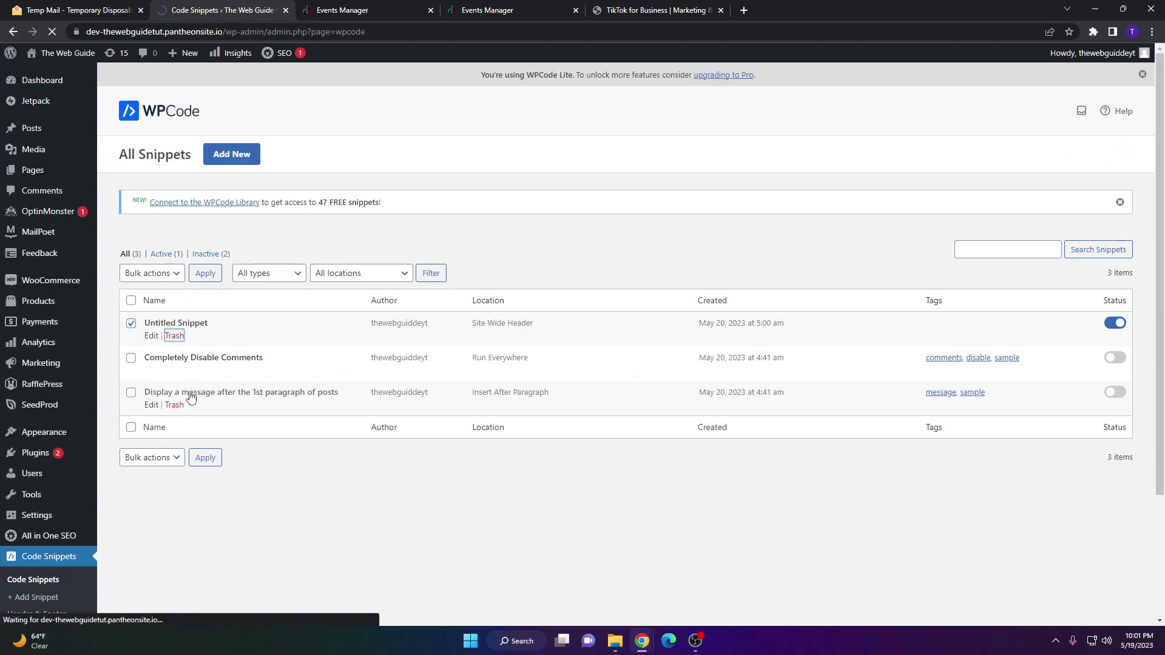
{"action": "scroll", "coordinate": [46, 534], "scroll_direction": "down", "scroll_amount": 2}
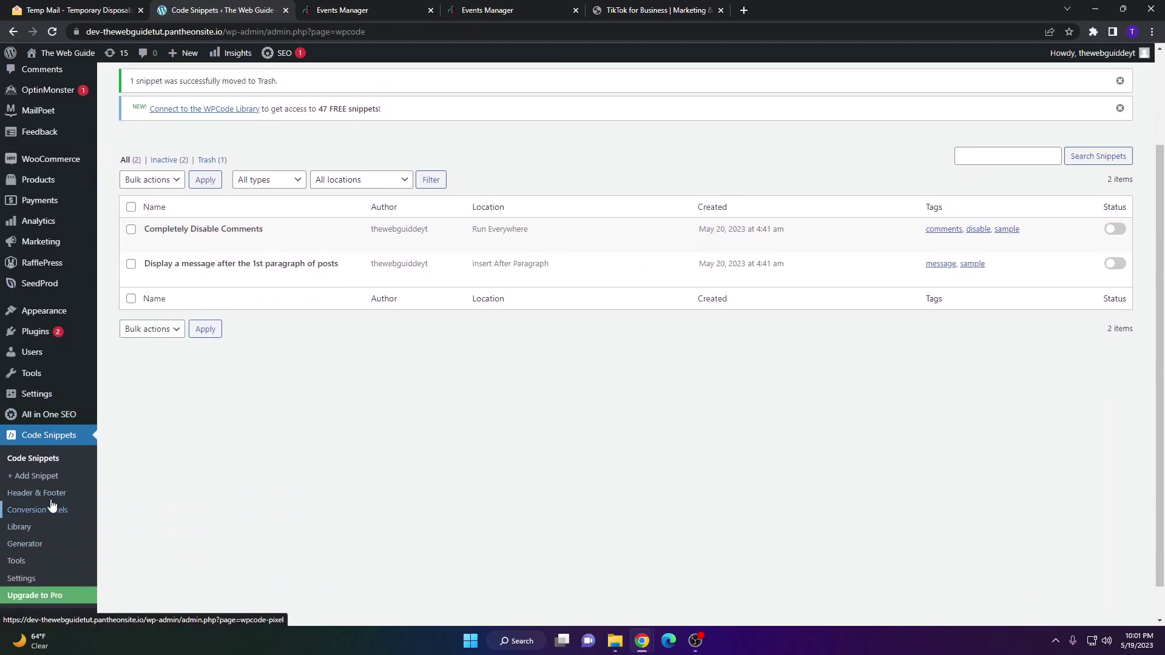
- Confirm the TikTok pixel script is still in the Global Header box
{"action": "left_click", "coordinate": [55, 499]}
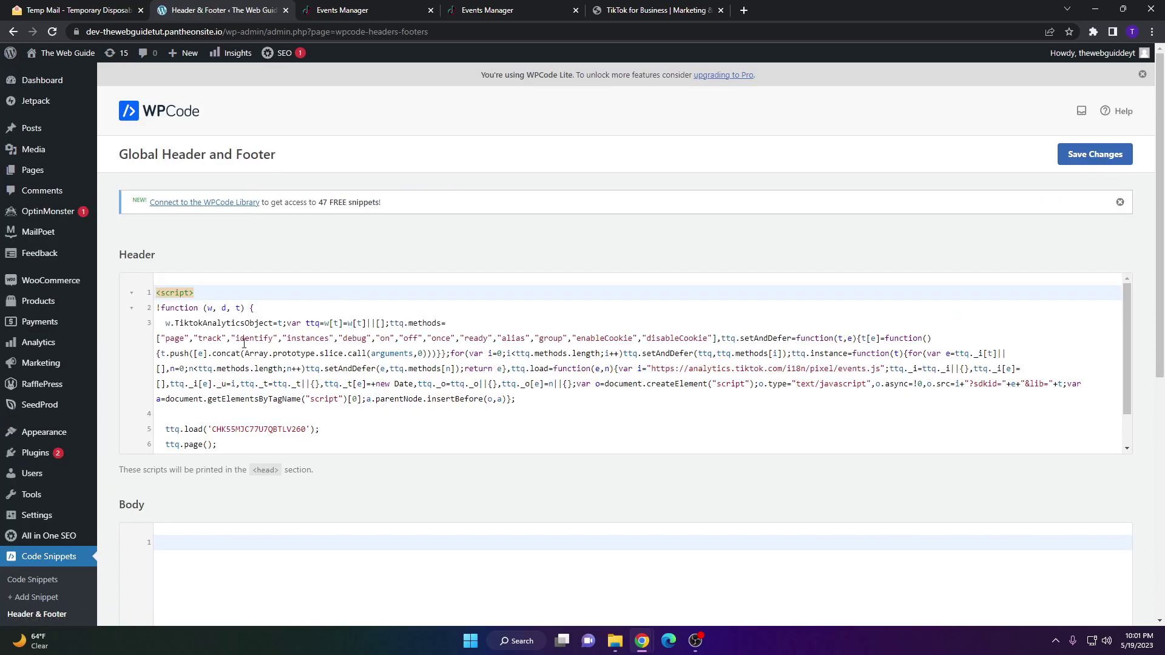
{"action": "scroll", "coordinate": [240, 339], "scroll_direction": "down", "scroll_amount": 1}
{"action": "scroll", "coordinate": [255, 389], "scroll_direction": "down", "scroll_amount": 1}
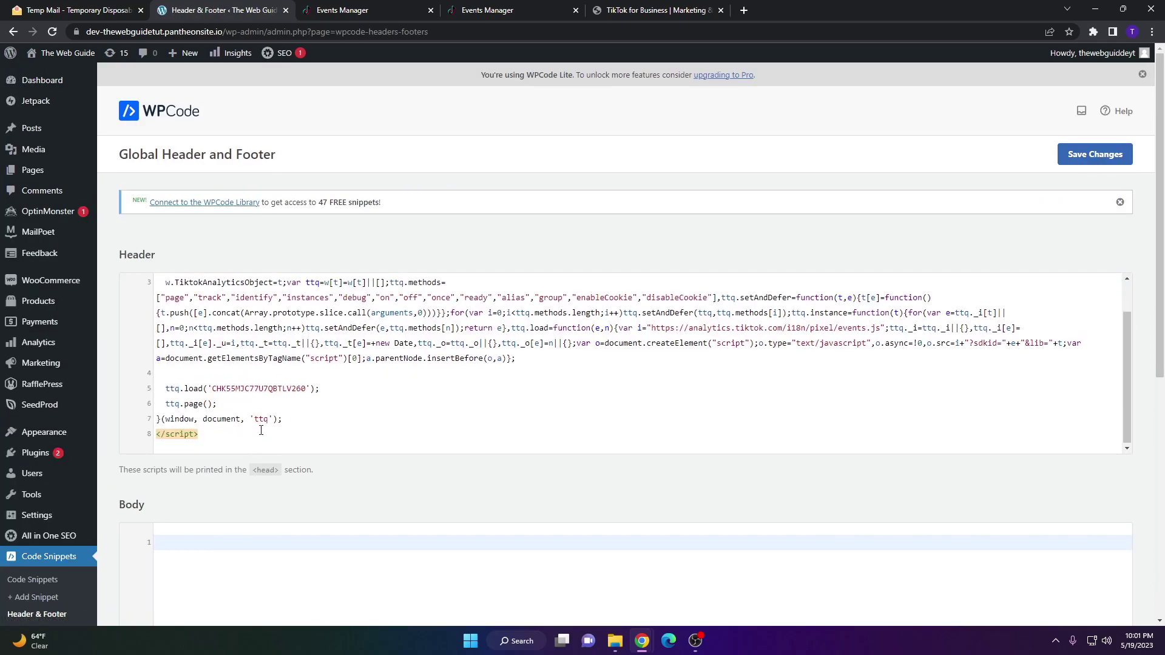
{"action": "scroll", "coordinate": [244, 426], "scroll_direction": "up", "scroll_amount": 2}
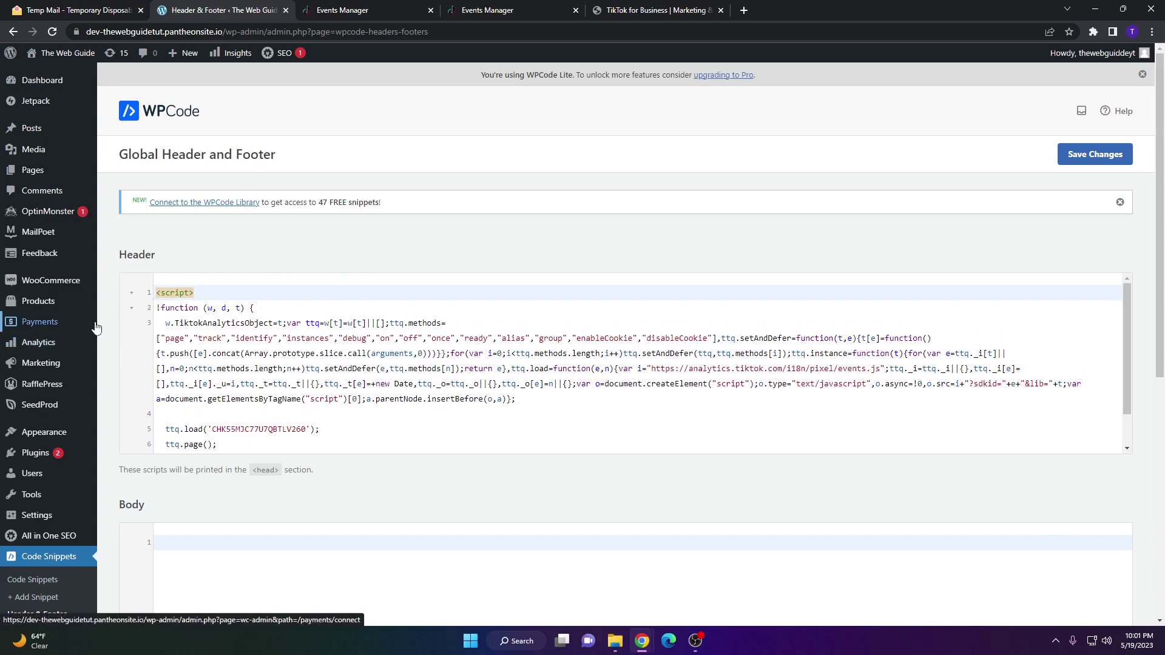
- Return to the WordPress admin Dashboard
{"action": "mouse_move", "coordinate": [83, 157]}
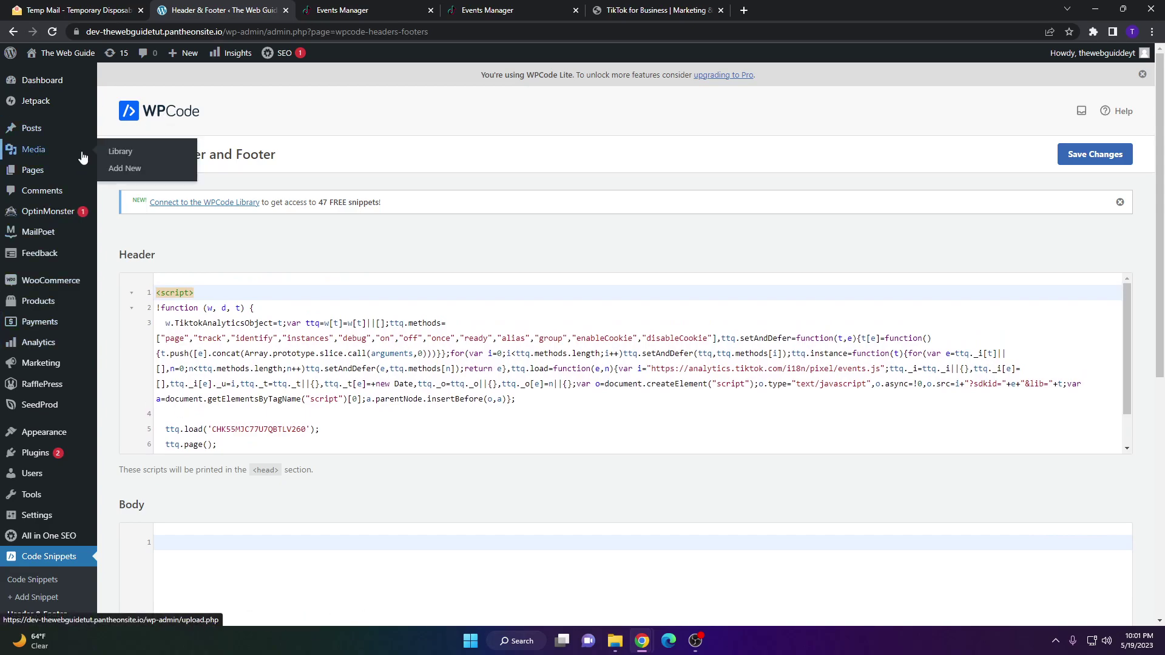
{"action": "mouse_move", "coordinate": [44, 91]}
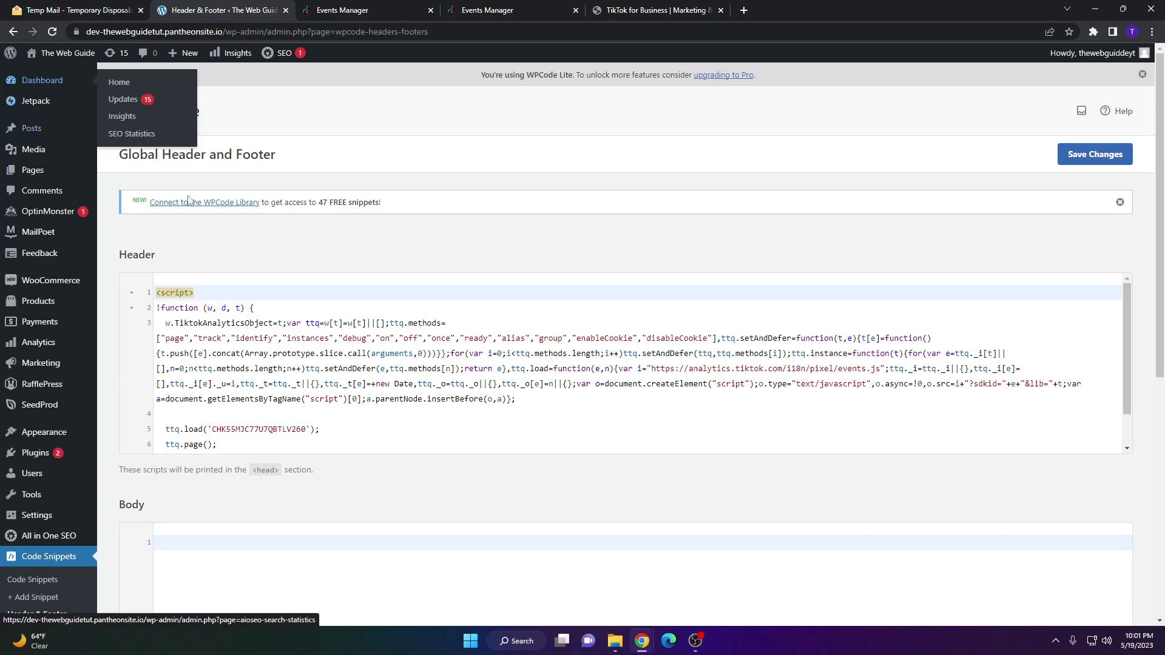
{"action": "left_click", "coordinate": [43, 82]}
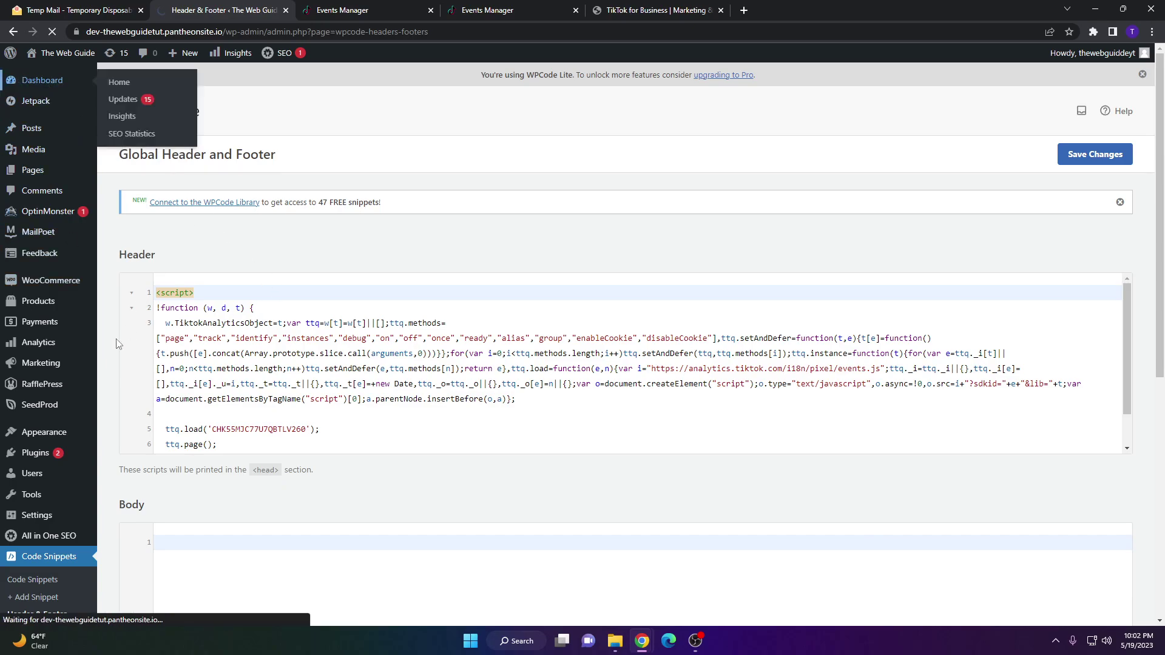